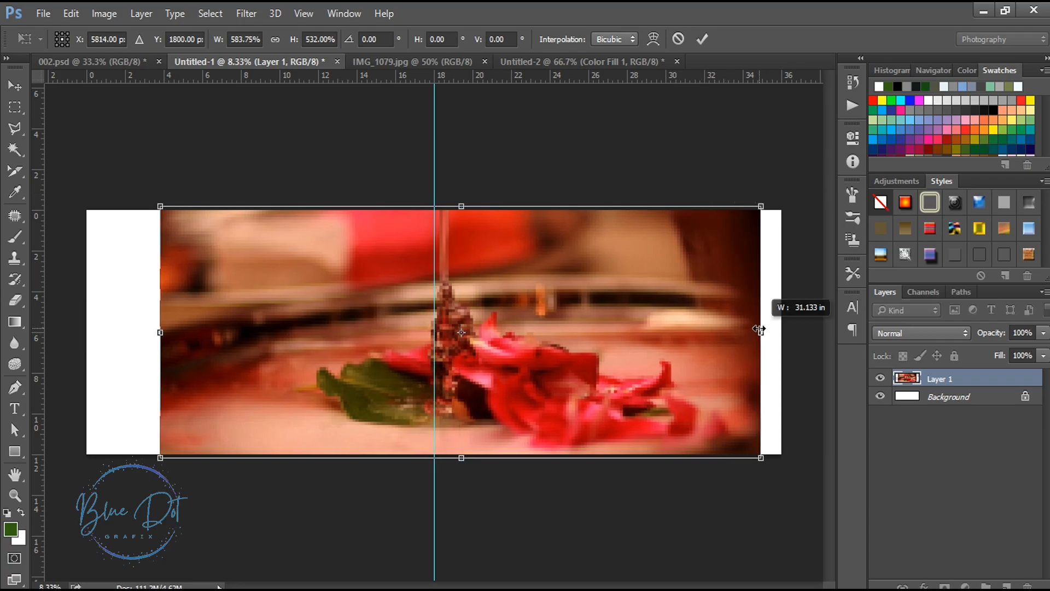
Stretch the flower photo layer across the full canvas and apply a Gaussian Blur with a 123.4-pixel radius
left_click_drag(160, 332, 82, 337)
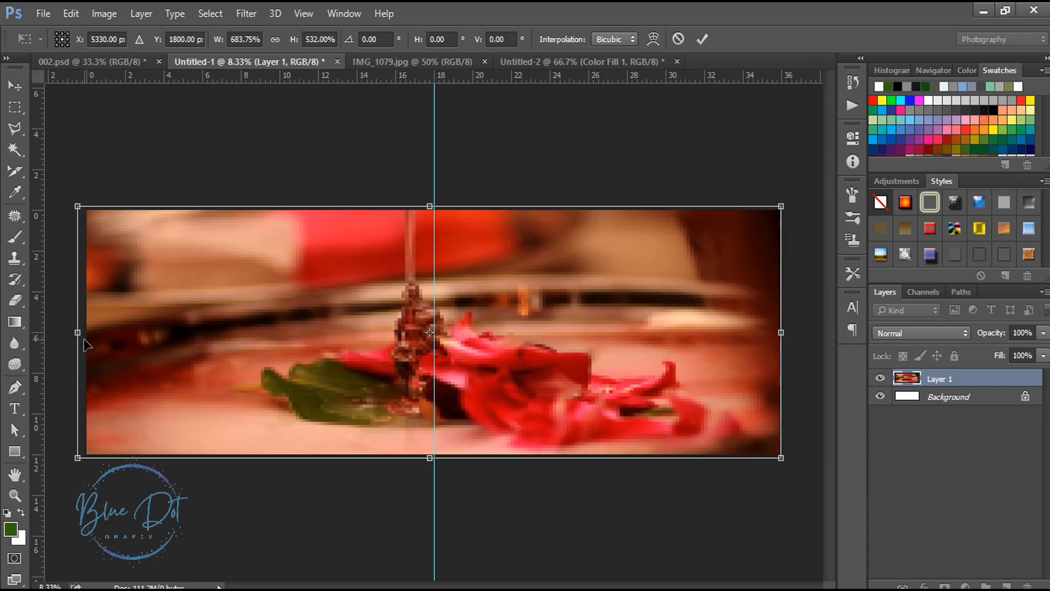
key("Return")
left_click(242, 13)
mouse_move(284, 174)
left_click(481, 244)
left_click_drag(649, 425, 647, 429)
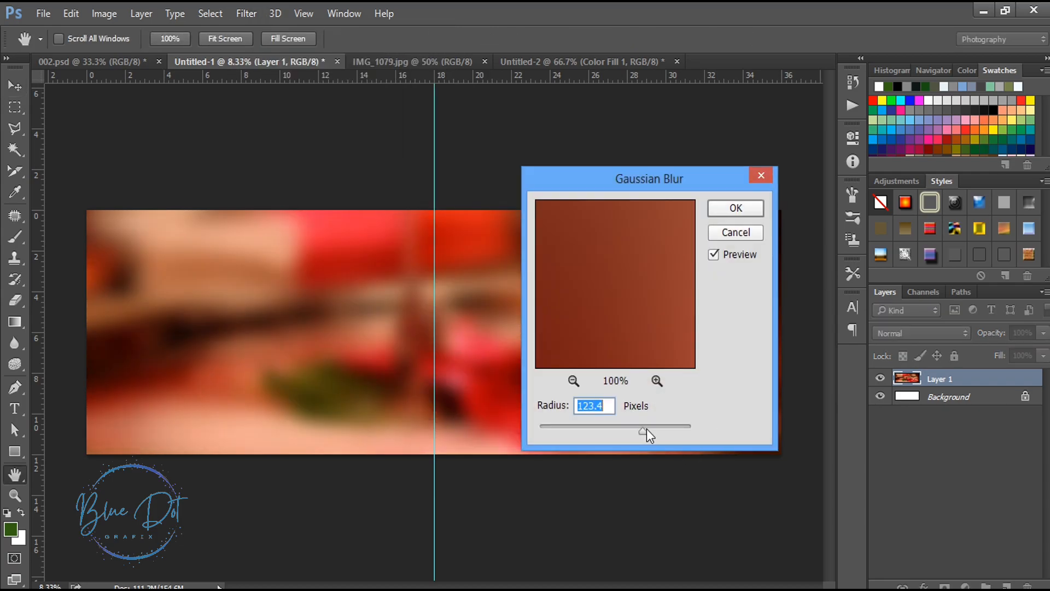
left_click(736, 208)
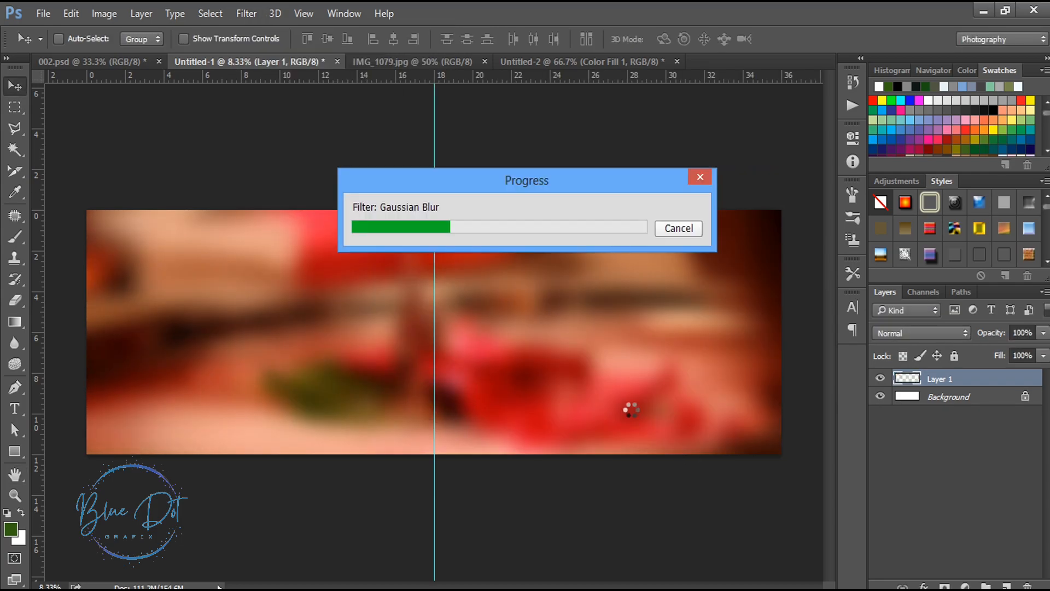
Set the blurred photo layer's opacity to 55%
mouse_move(1012, 335)
left_mouse_down()
mouse_move(1040, 335)
mouse_move(1005, 336)
left_mouse_up()
type("30")
type("55")
key("Return")
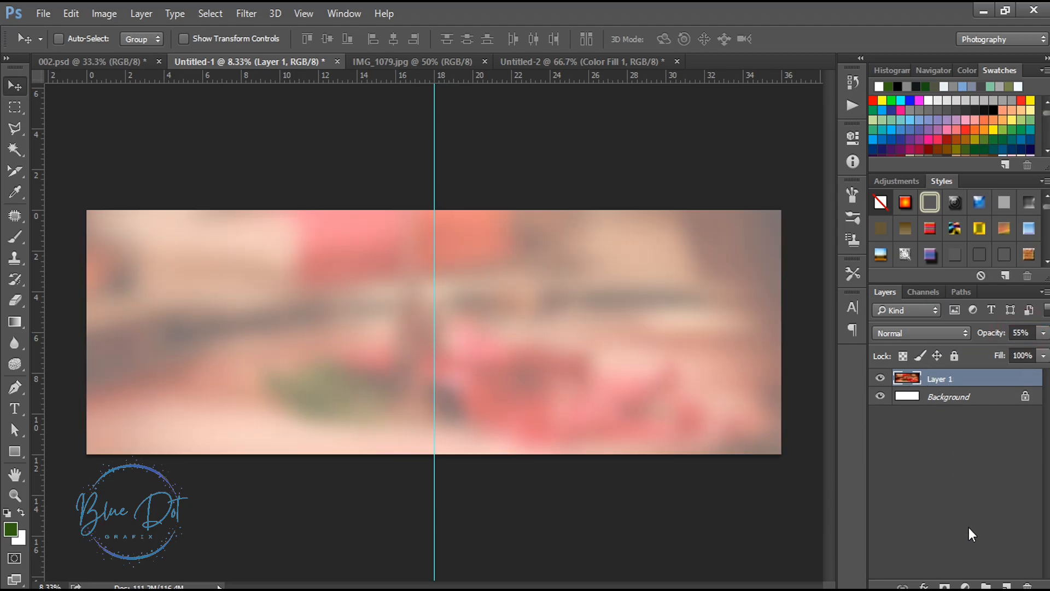
Add a Pattern Fill layer above the blurred photo and look through the pattern presets for a fabric-like texture
left_click(965, 585)
left_click(965, 251)
left_click(779, 305)
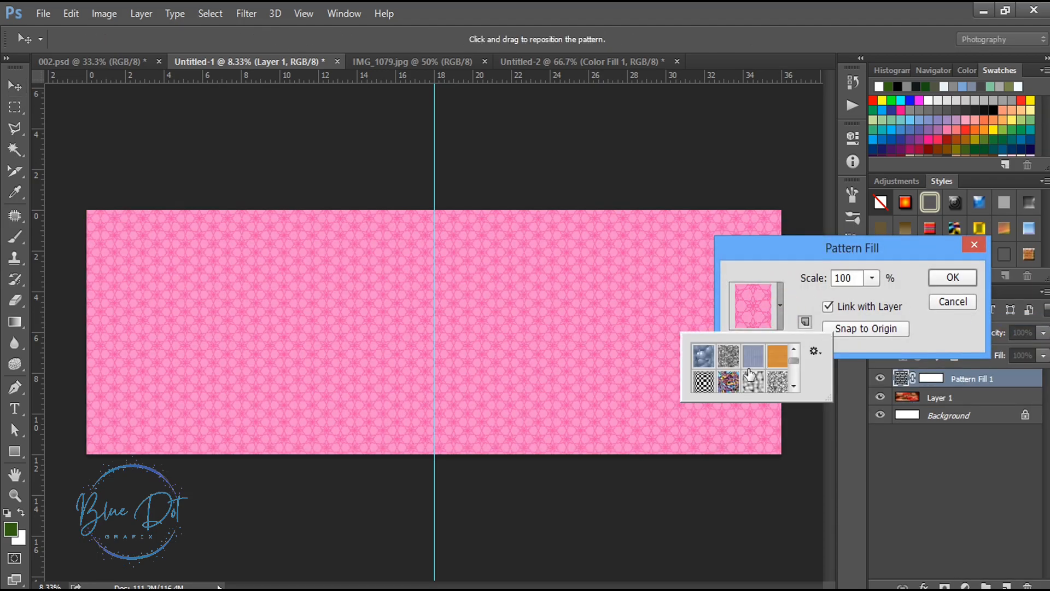
left_click(795, 389)
scroll(749, 383, "down", 6)
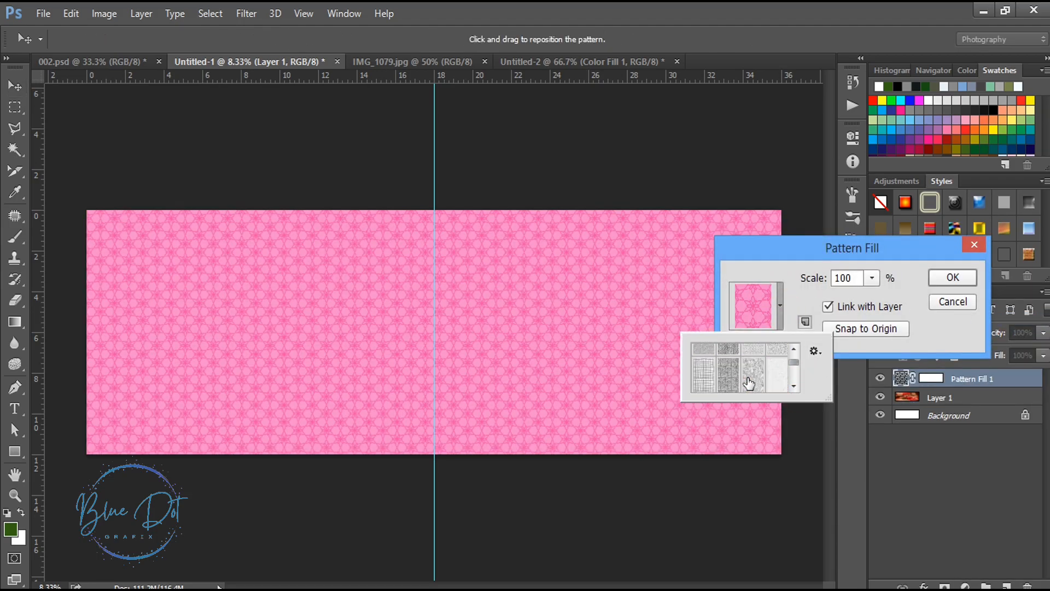
scroll(749, 383, "down", 6)
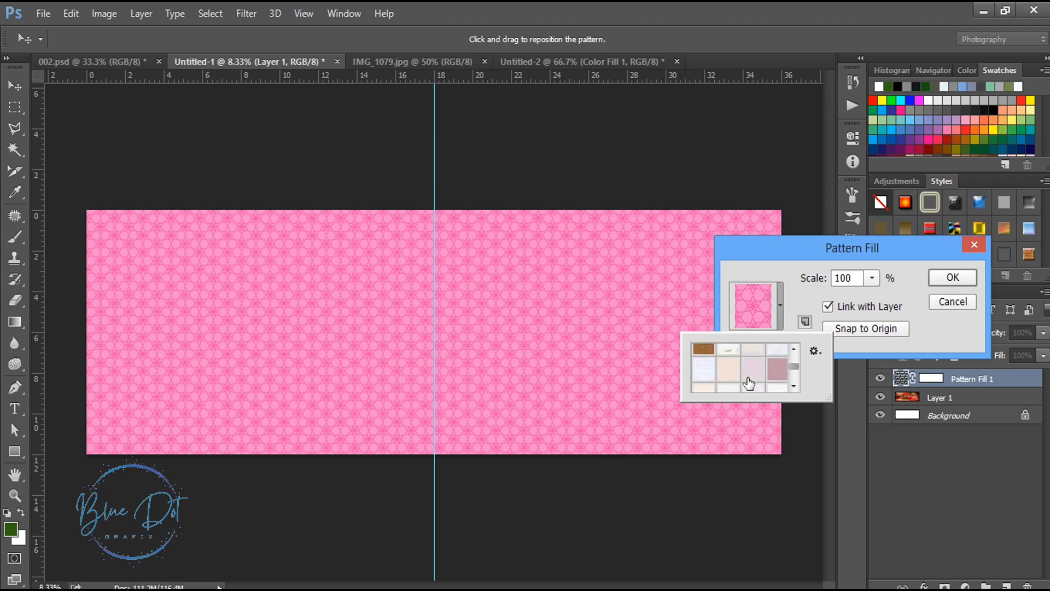
scroll(749, 383, "down", 6)
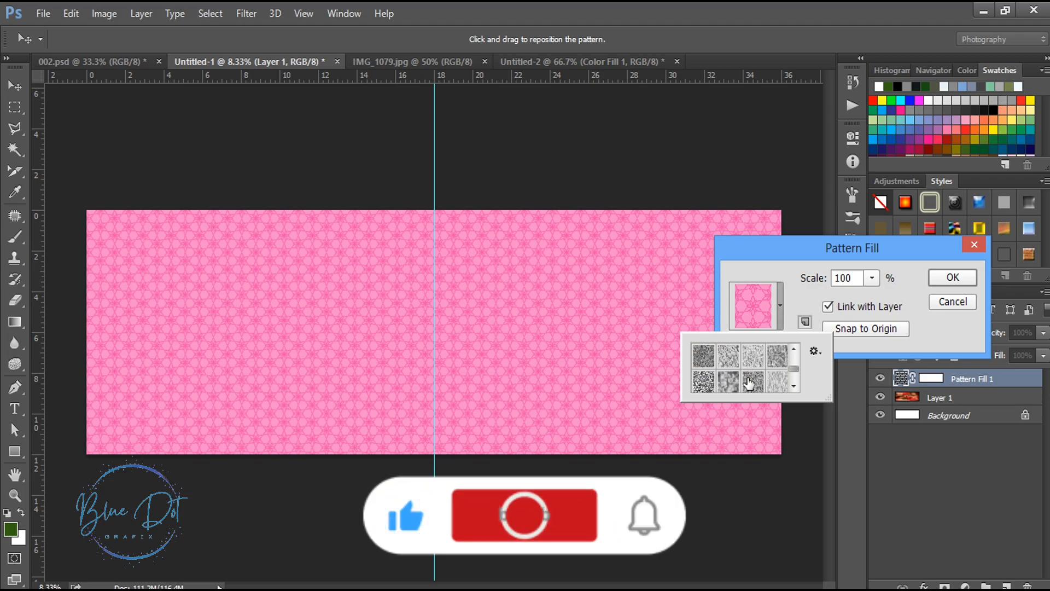
scroll(749, 383, "down", 6)
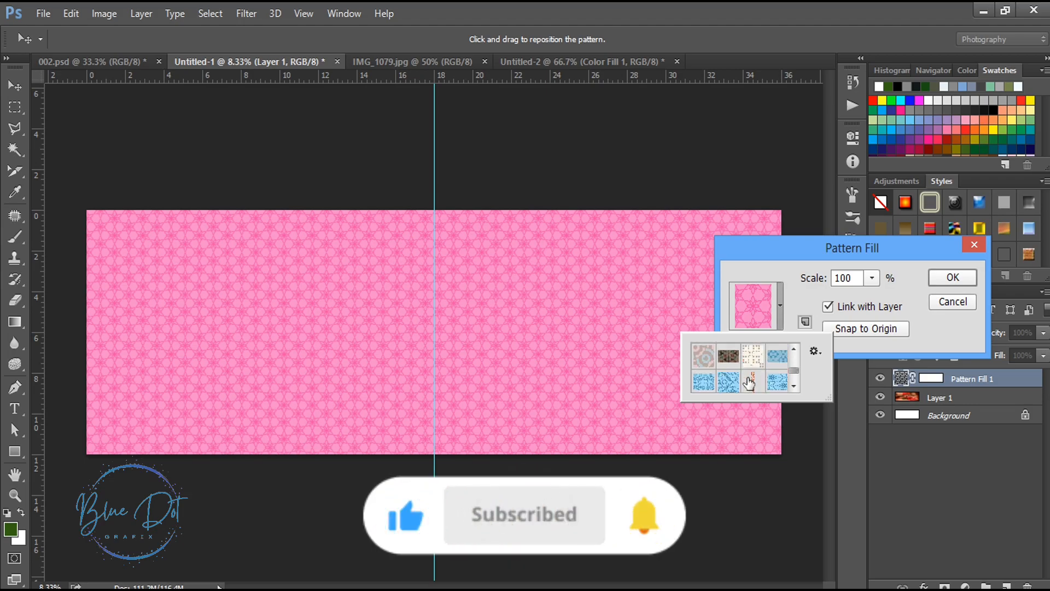
scroll(749, 383, "down", 6)
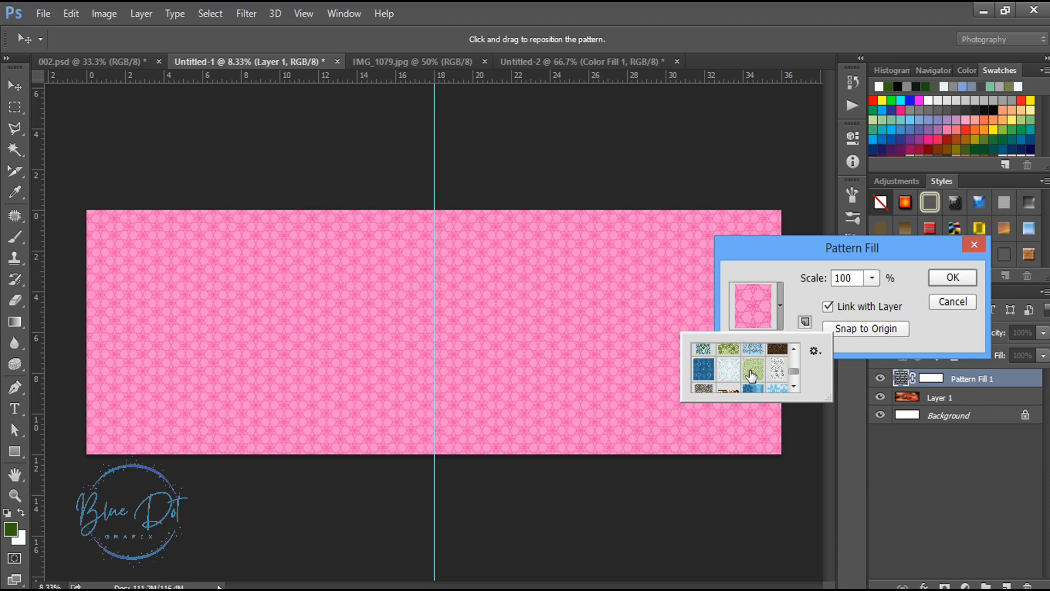
scroll(725, 375, "down", 6)
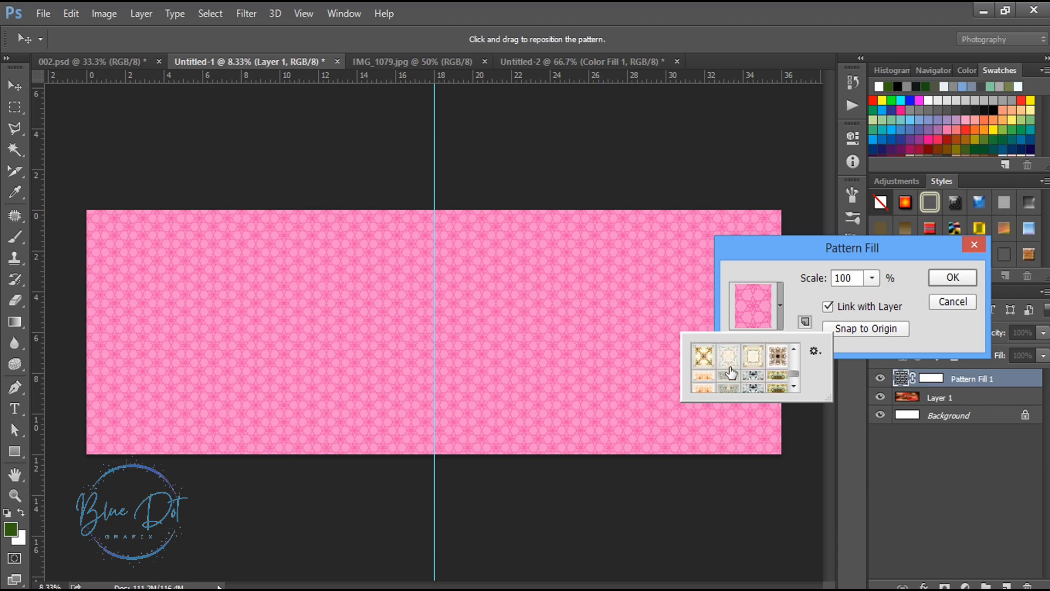
scroll(730, 372, "down", 6)
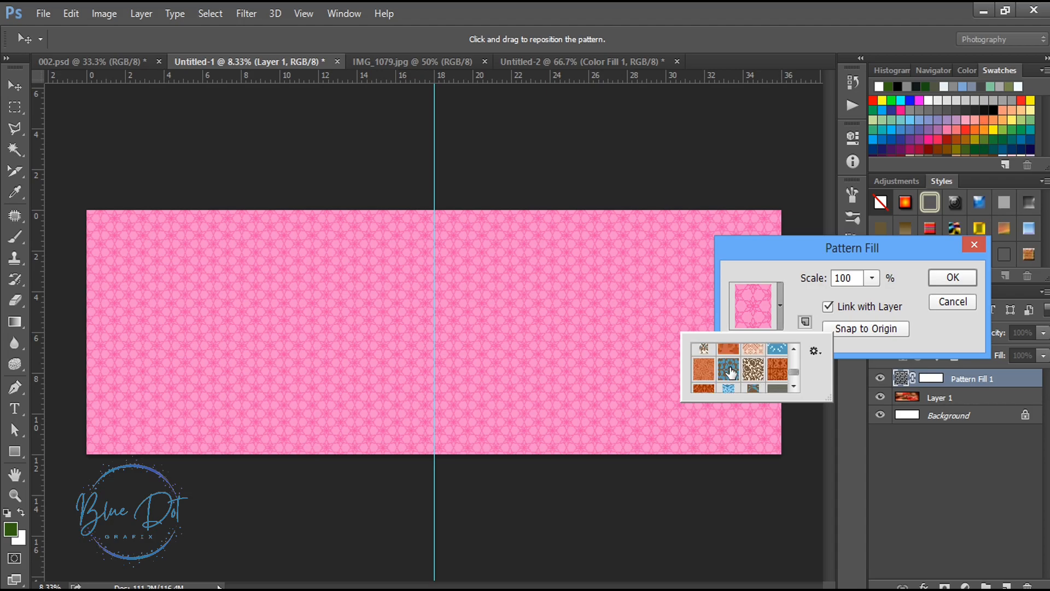
scroll(731, 372, "down", 5)
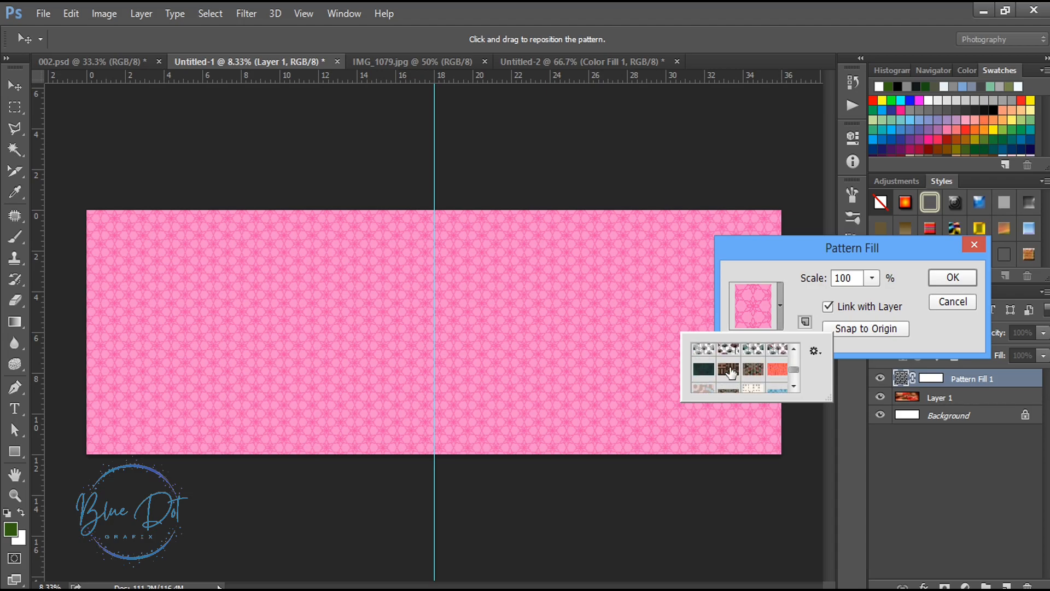
Fill the layer with the olive-green woven pattern at an enlarged scale
left_click(704, 369)
left_click(728, 370)
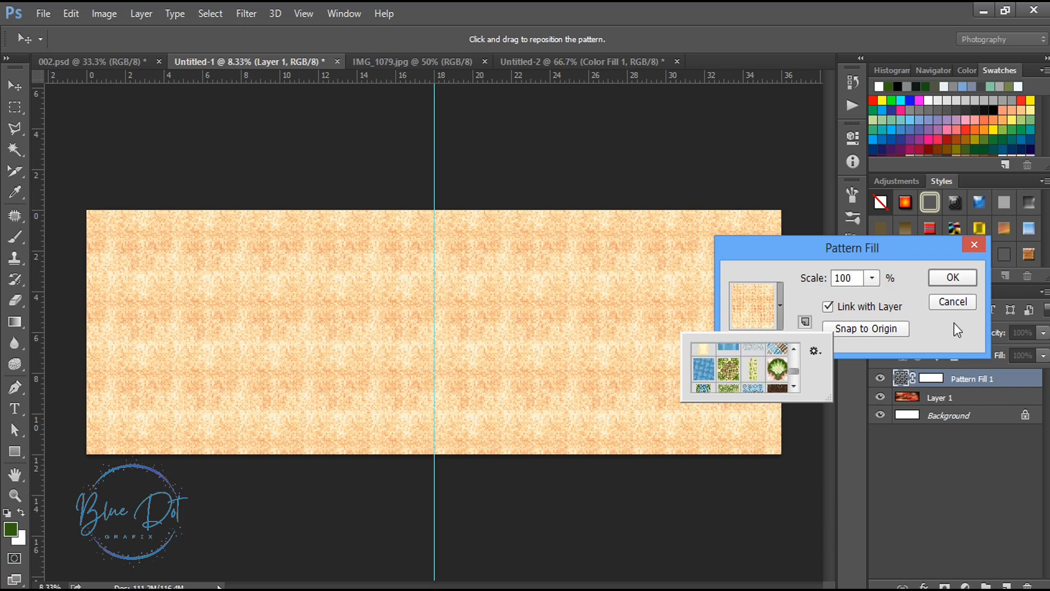
left_click(704, 369)
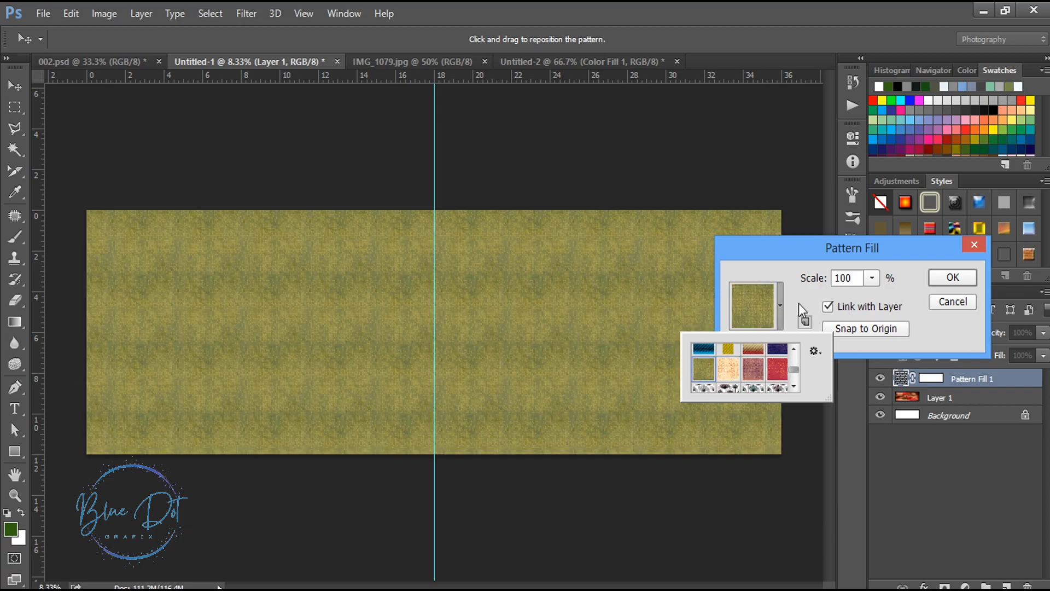
left_click(779, 305)
mouse_move(812, 278)
left_mouse_down()
mouse_move(886, 278)
mouse_move(824, 281)
left_mouse_up()
left_click(950, 280)
Set the pattern fill layer to Luminosity blending at 35% opacity
left_click(919, 332)
left_click(897, 318)
left_click(1022, 332)
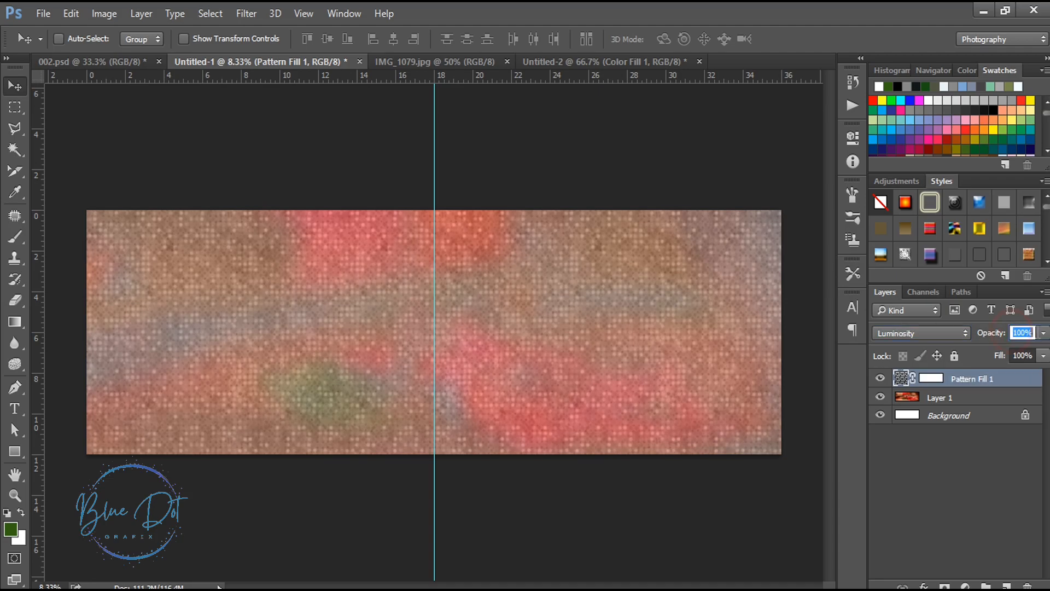
type("35")
key("Return")
Hide the pattern on the right half of the canvas by filling that selection with black on its layer mask
left_click(931, 378)
key("d")
key("g")
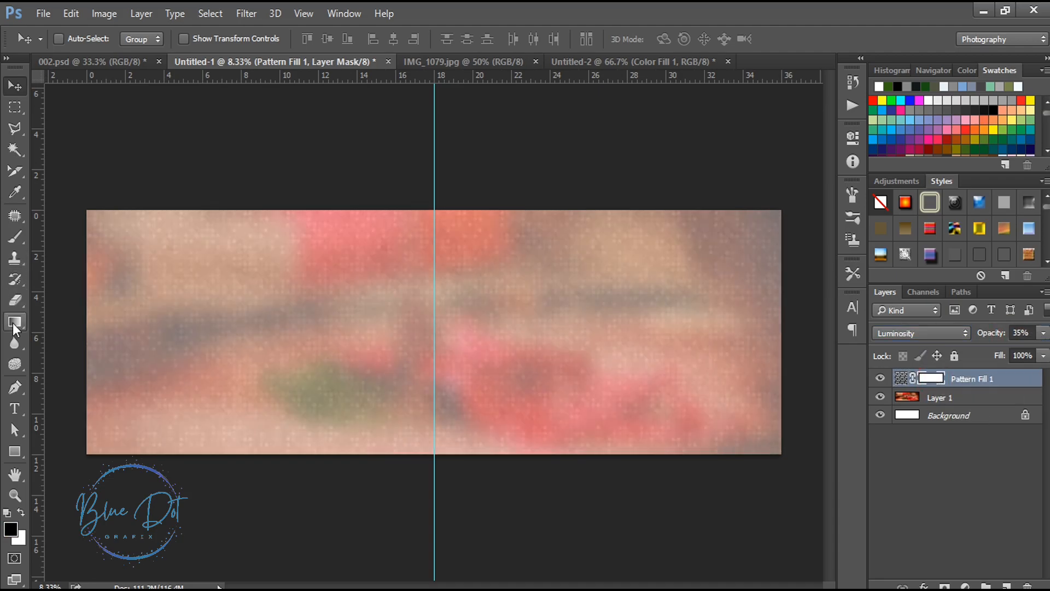
left_click(109, 40)
left_click(15, 107)
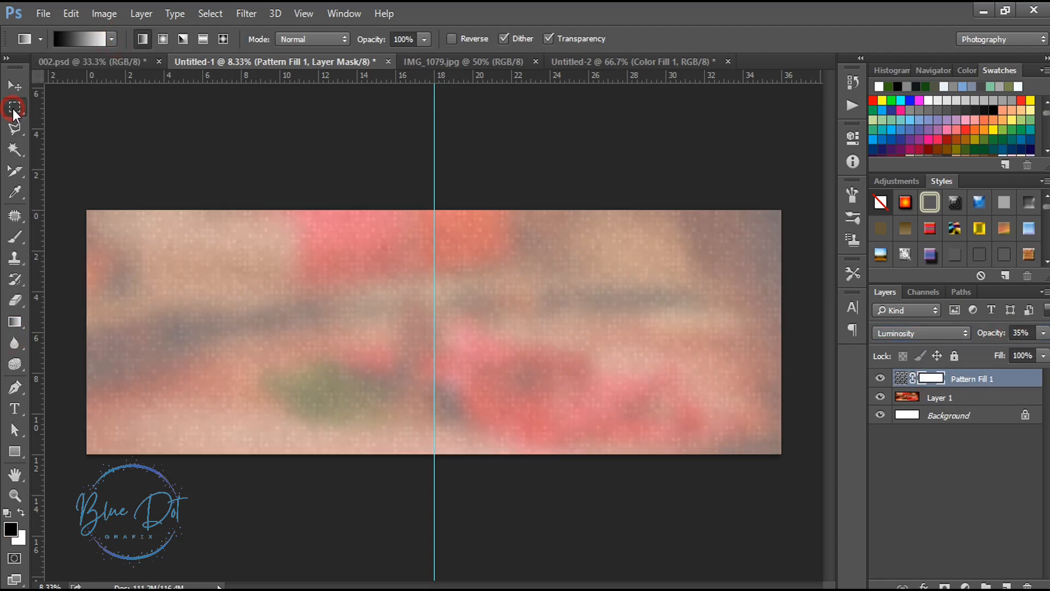
left_click_drag(434, 206, 811, 461)
right_click(571, 262)
left_click(605, 467)
left_click(796, 183)
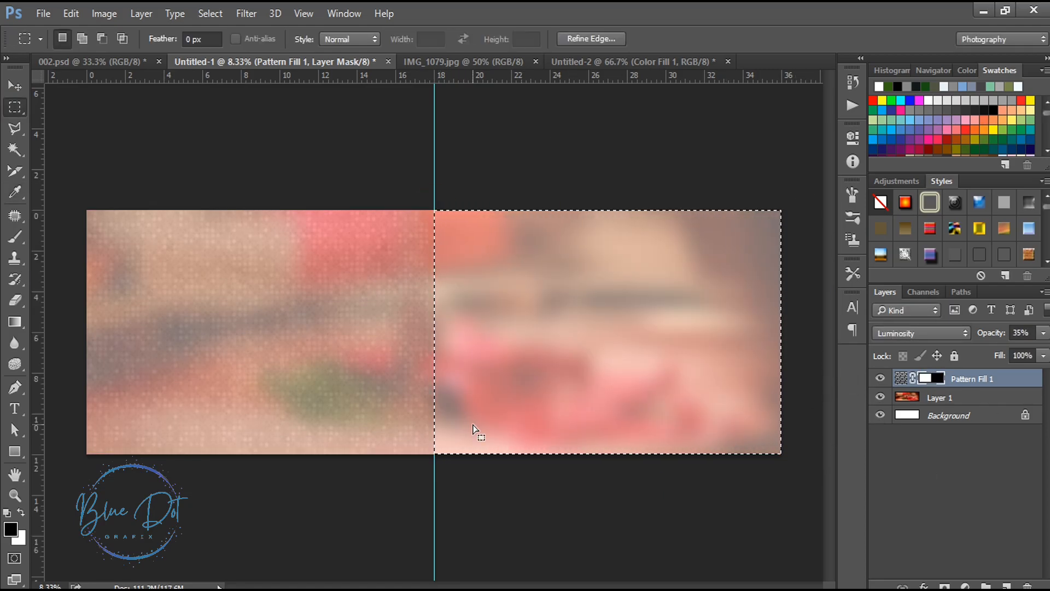
key("ctrl+d")
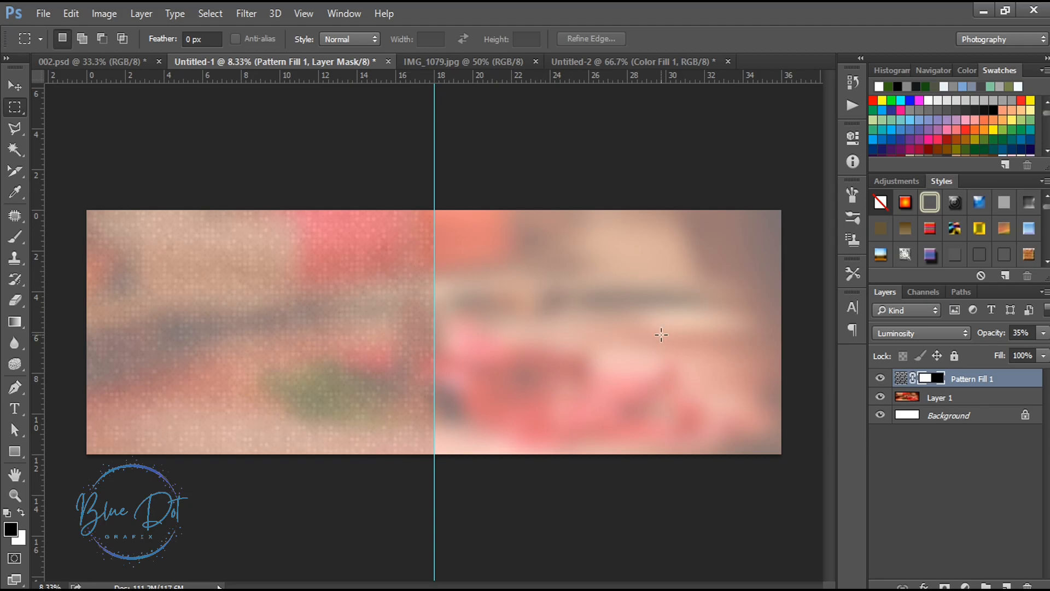
Draw a dark brown rectangle about 7.4 by 12.68 inches over the canvas's left end
left_click(21, 447)
left_click_drag(79, 205, 222, 464)
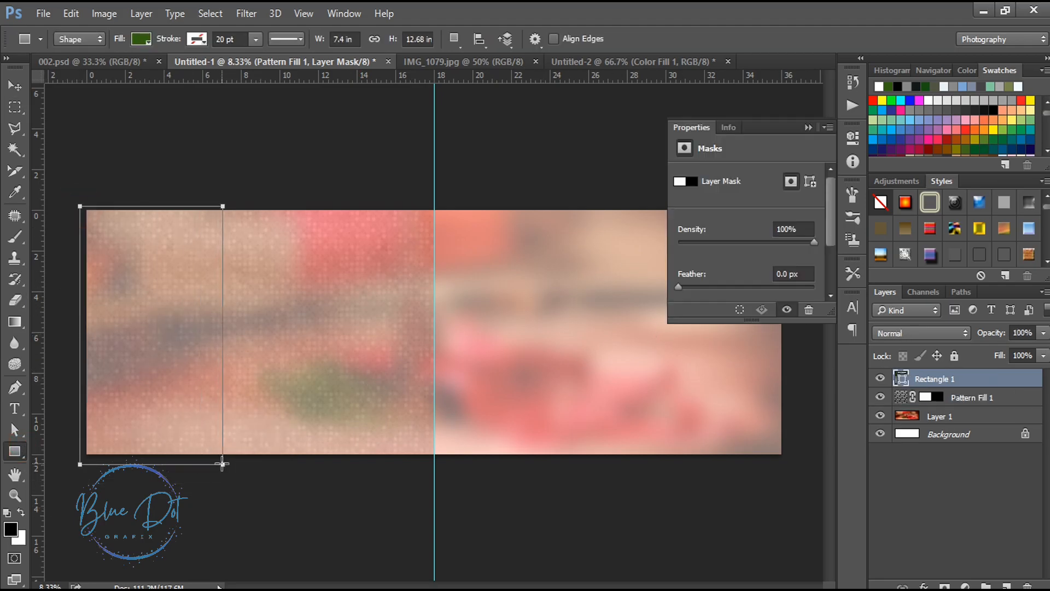
left_click(684, 227)
left_click(728, 392)
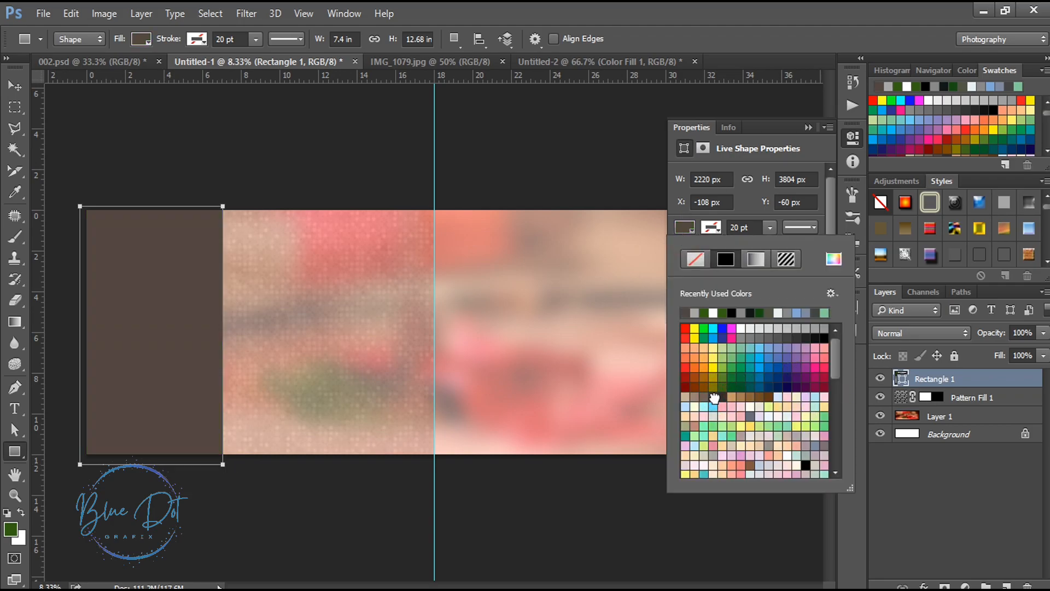
left_click(852, 137)
Compare blending modes for the brown rectangle and set it to Soft Light
left_click(921, 332)
left_click(902, 172)
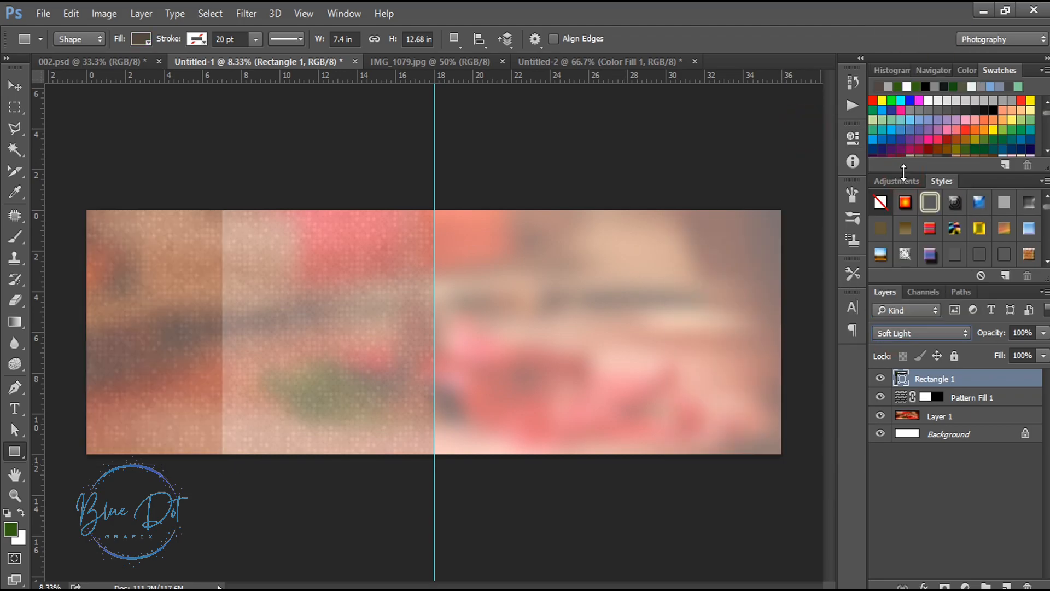
left_click(928, 334)
left_click(893, 163)
left_click(912, 333)
left_click(896, 173)
Create a brown rectangle exactly 8.35 inches wide and 4.9 inches high
left_click(367, 248)
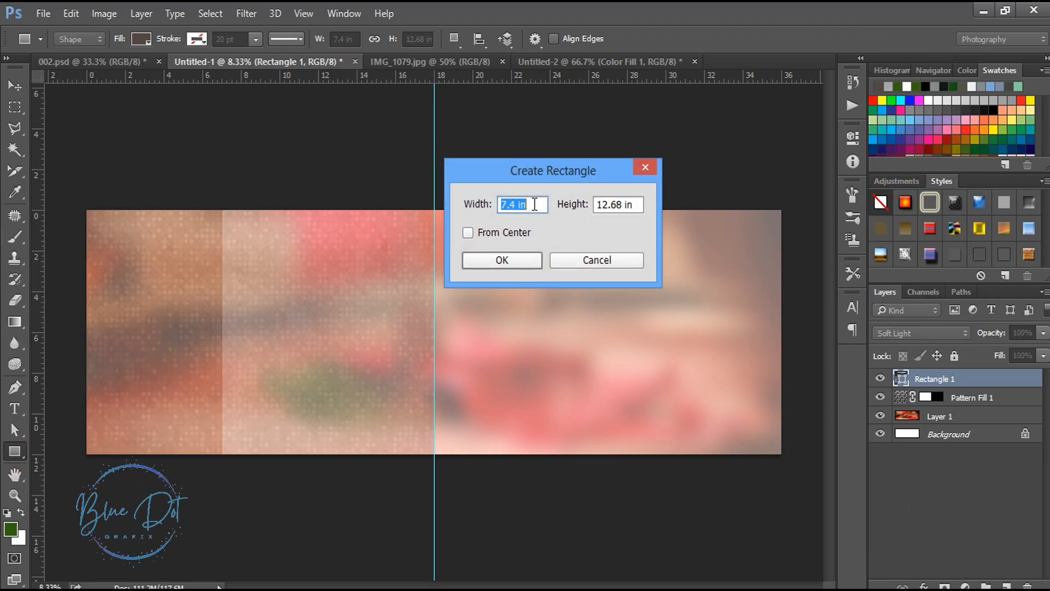
type("8")
key("Tab")
type("4.9")
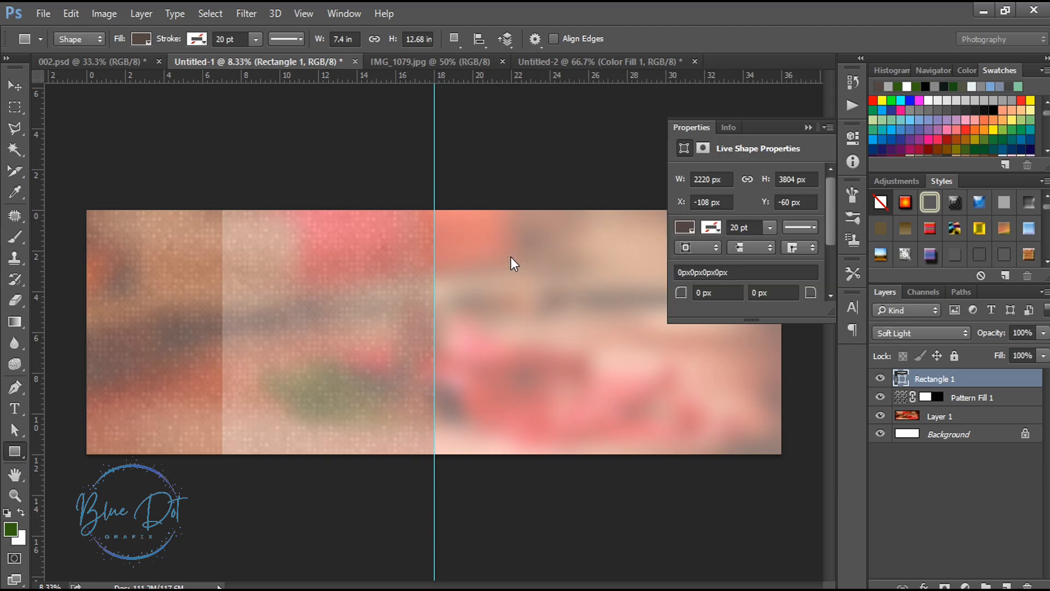
left_click(511, 257)
Move the new rectangle to the canvas's upper left, duplicate it directly below with a narrow gap, and select both
key("v")
left_click_drag(410, 307, 158, 289)
left_click_drag(213, 335, 198, 395)
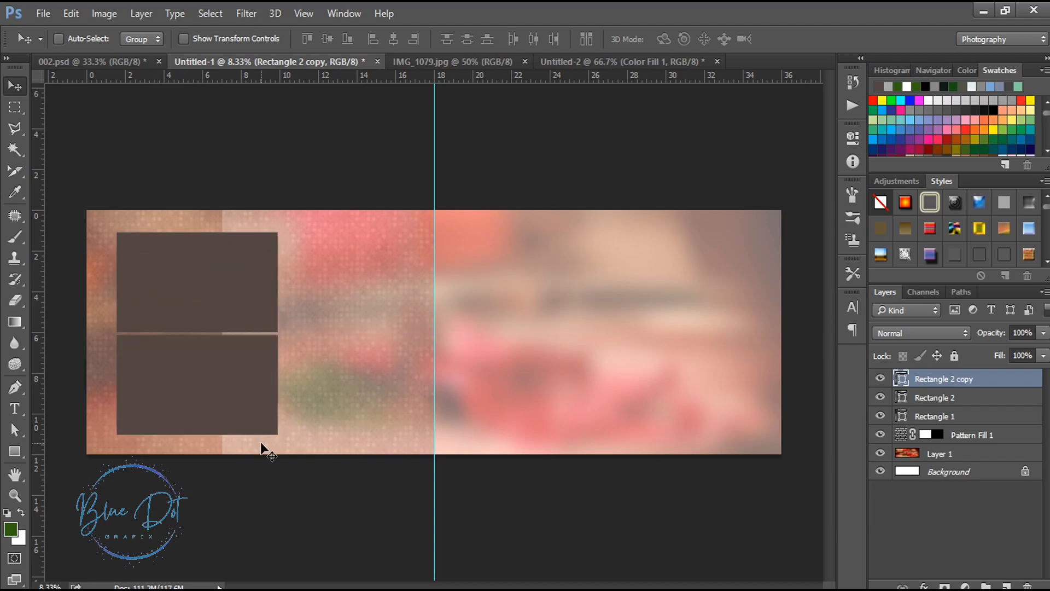
left_click(921, 398, "ctrl")
Try to align the two stacked rectangles with the Background layer's centre and left edge
left_click(945, 472, "ctrl")
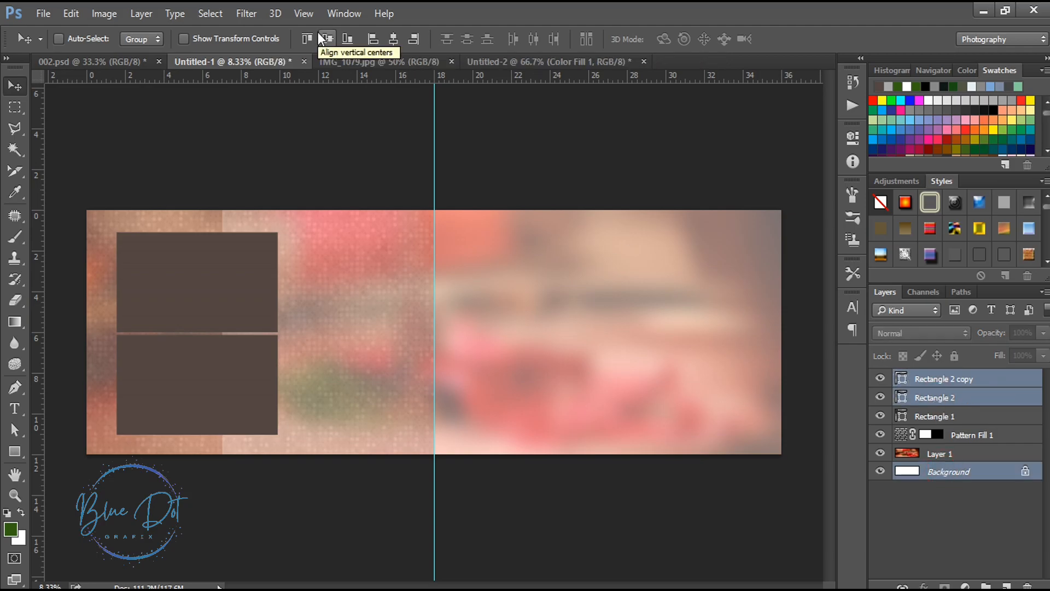
left_click(327, 38)
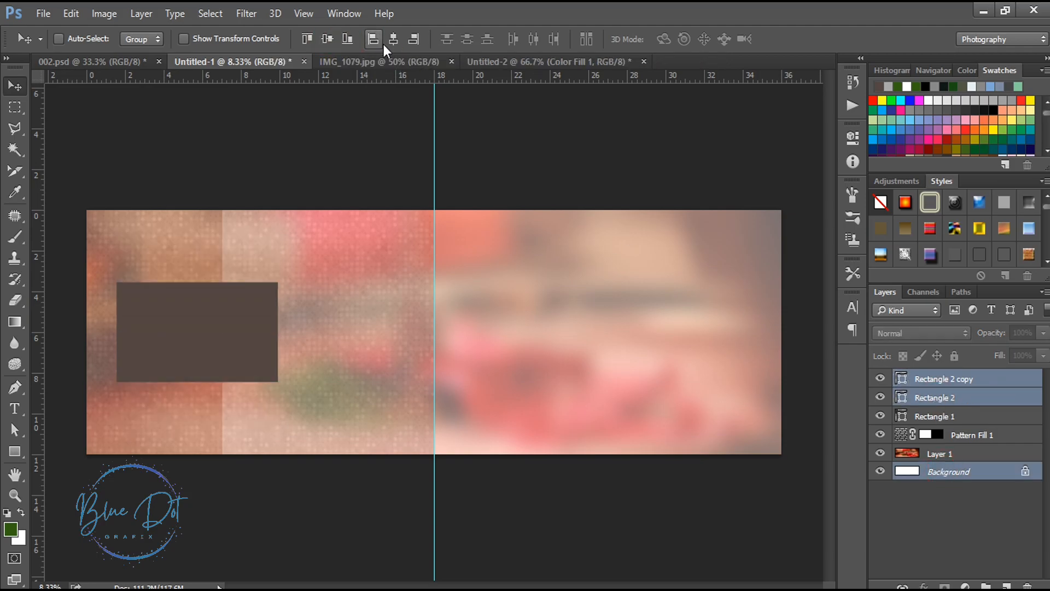
left_click(393, 39)
left_click(373, 38)
key("Right")
left_click(535, 241)
key("ctrl+alt+z")
key("ctrl+alt+z")
key("ctrl+alt+z")
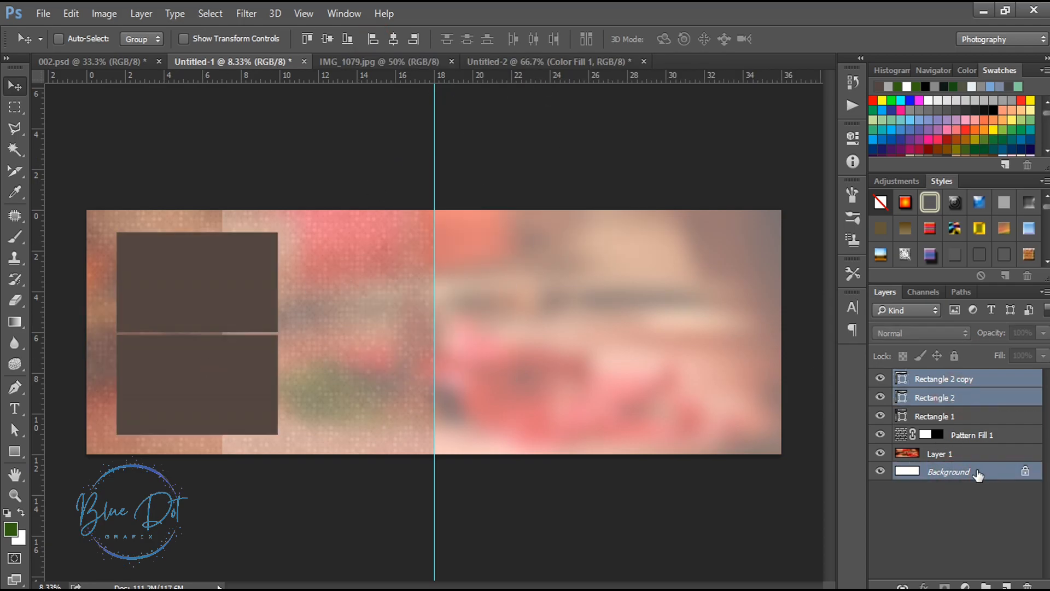
left_click(975, 470, "ctrl")
Nudge the two stacked rectangles together slightly up and to the left
key("shift+Left")
key("shift+Left")
key("shift+Left")
key("shift+Left")
key("shift+Up")
key("shift+Up")
key("shift+Left")
key("shift+Left")
key("shift+Up")
key("shift+Right")
key("shift+Right")
key("shift+Right")
key("shift+Right")
Try a white 3 pt stroke on the two stacked rectangles, and remove it
left_click(15, 451)
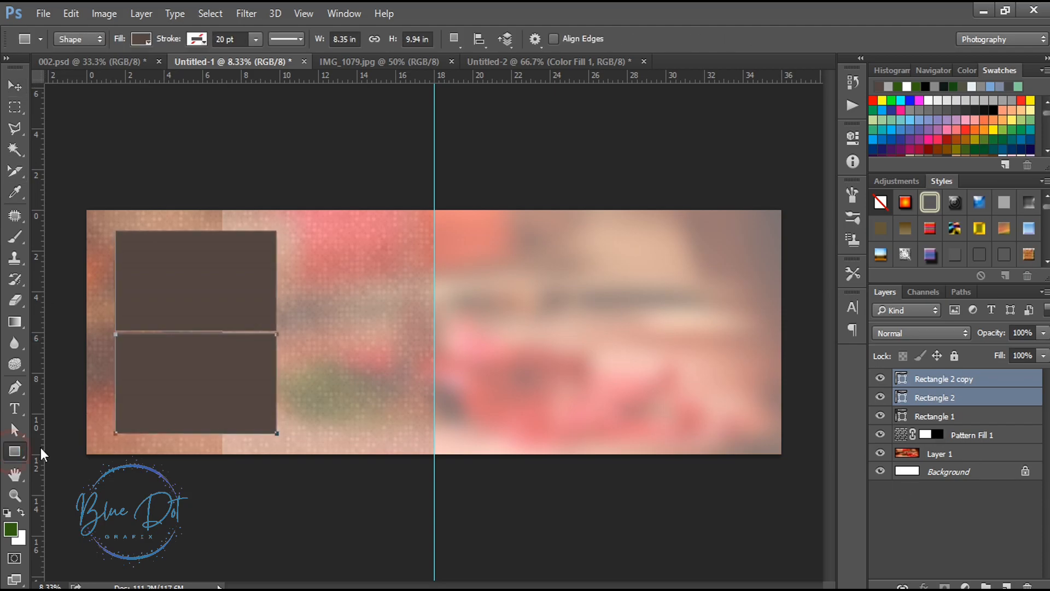
left_click(142, 39)
left_click(150, 125)
left_click(230, 39)
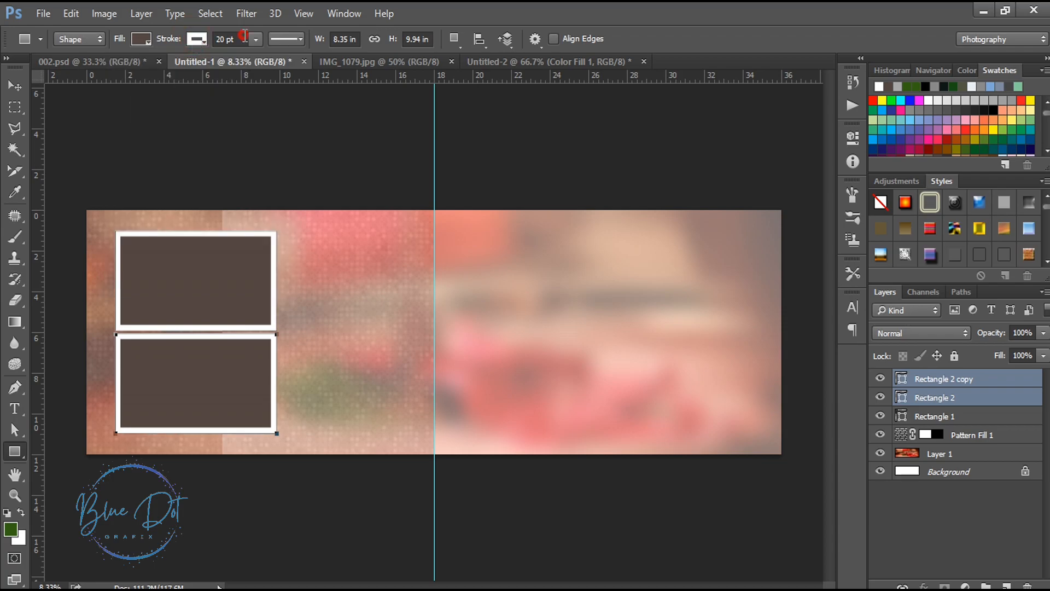
type("3")
key("Return")
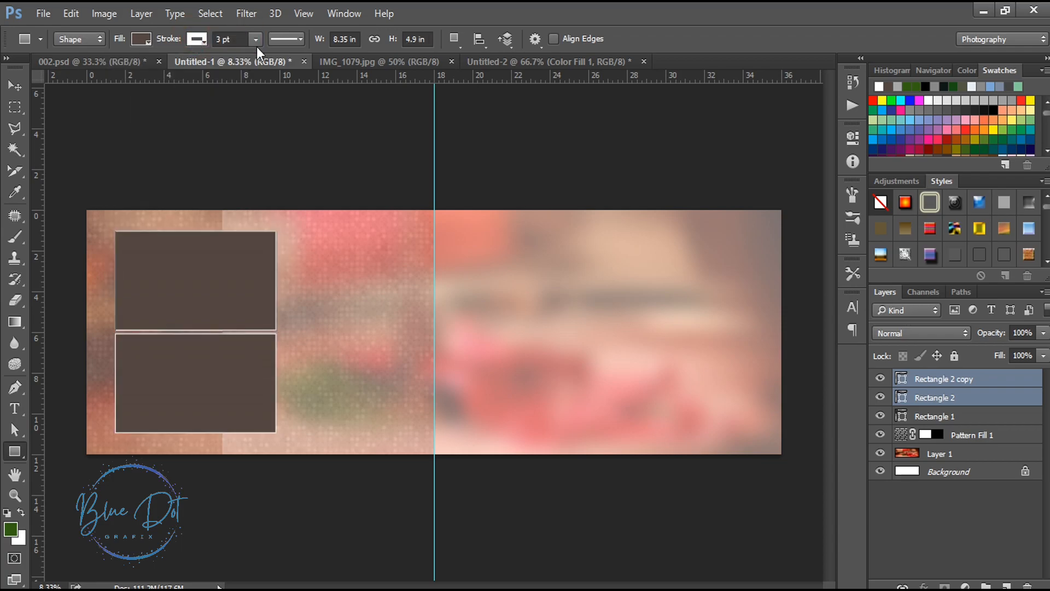
left_click(193, 39)
left_click(131, 74)
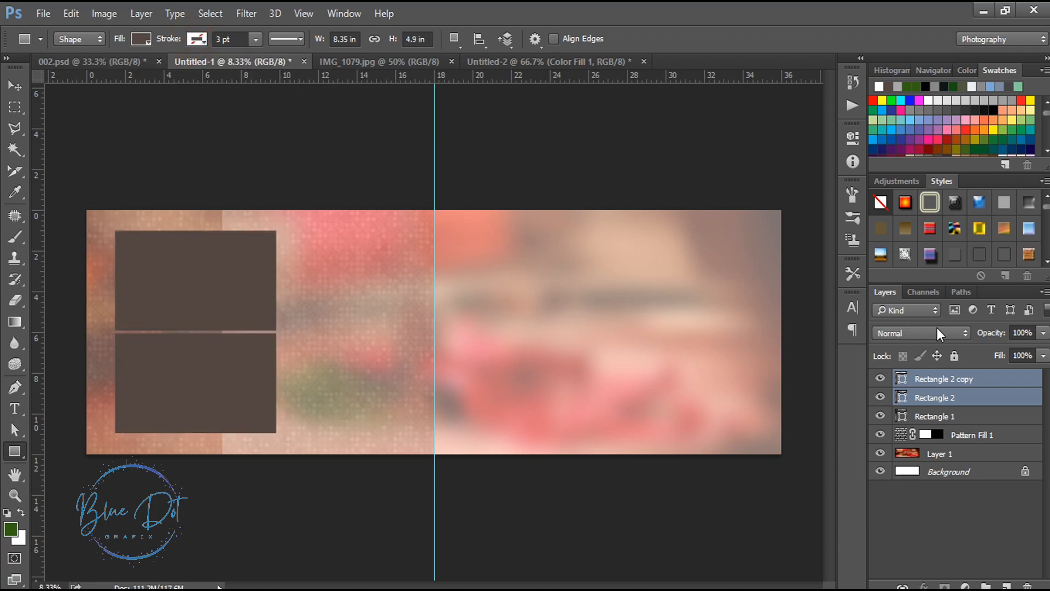
Draw a tall brown rectangle over the canvas's right end and lower its opacity
left_click(11, 90)
left_click(15, 452)
left_click_drag(704, 201, 803, 479)
left_click_drag(1034, 331, 997, 343)
type("50")
key("BackSpace")
type("5")
key("Return")
key("Return")
left_click_drag(996, 337, 994, 339)
Create a brown rectangle exactly 5.12 inches wide and 3.52 inches high
left_click(649, 274)
type("5.12")
left_click(633, 204)
type("3.52")
left_click(481, 261)
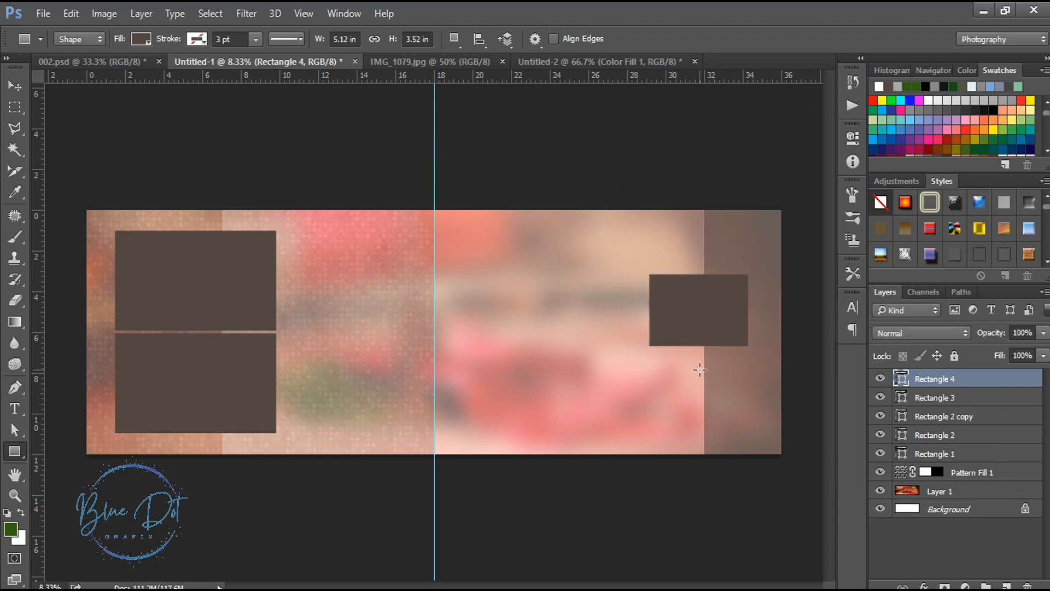
Align the small rectangle's top with the large frames near the canvas's right end and stack two copies below it
key("v")
left_click_drag(696, 307, 697, 338)
left_click_drag(696, 338, 697, 411)
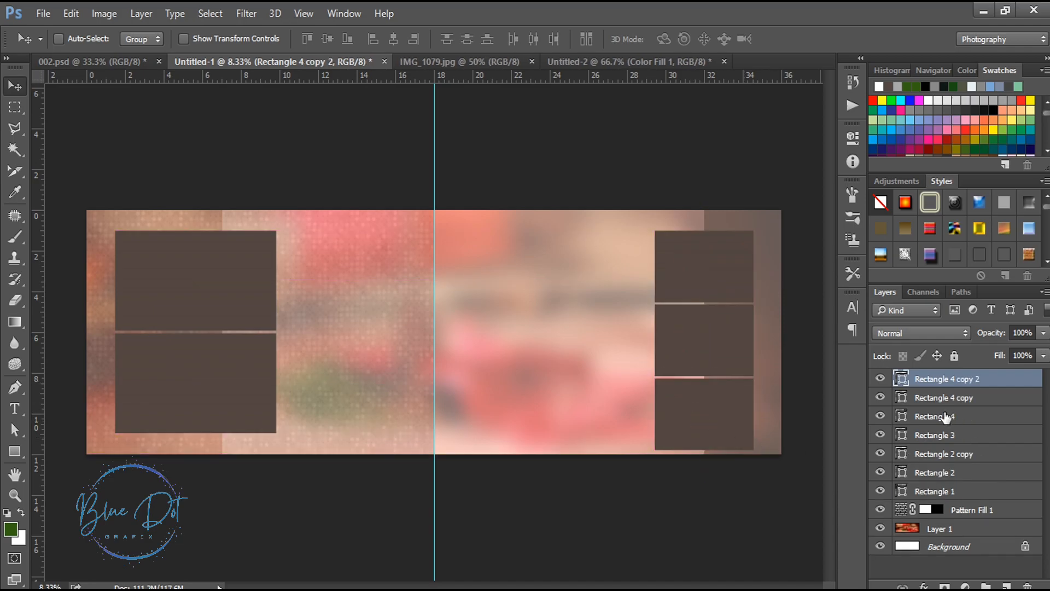
Nudge the three small stacked frames up and slightly toward the canvas's right end together
left_click(944, 418, "shift")
key("Up")
key("Up")
key("Up")
key("Up")
key("Up")
key("Up")
key("Up")
key("Up")
key("Right")
key("Right")
key("Right")
key("Right")
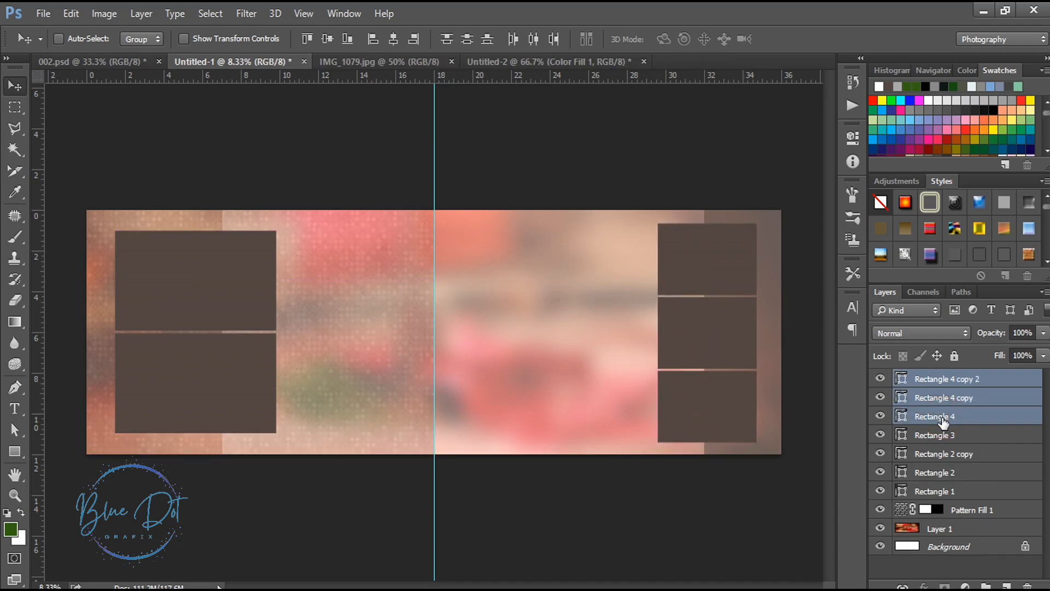
Draw a large brown rectangle about 15.24 by 7.52 inches across the middle of the spread
left_click(15, 452)
left_click_drag(368, 260, 637, 397)
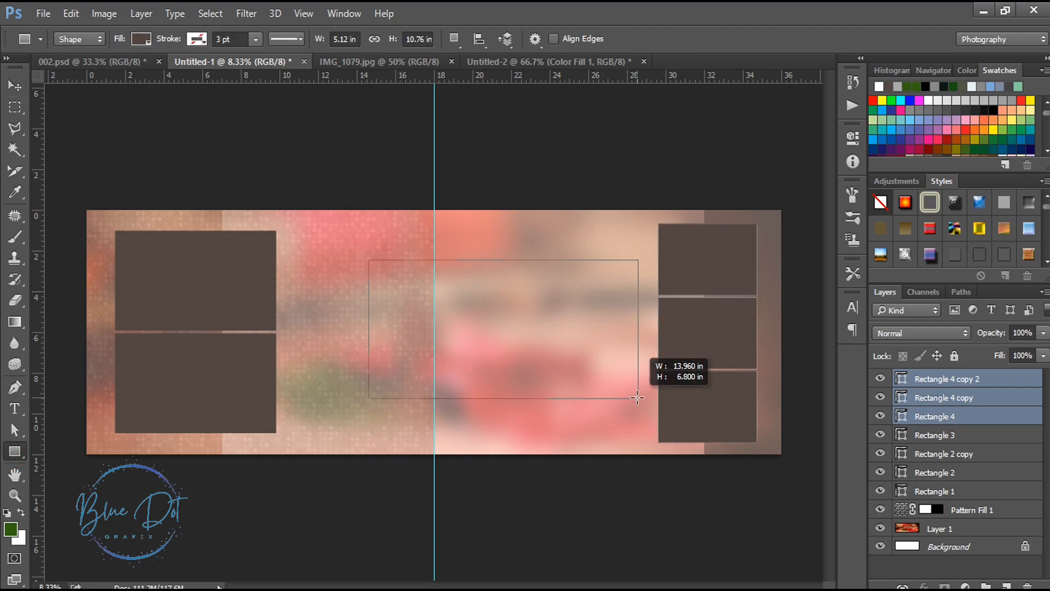
left_click_drag(637, 397, 661, 413)
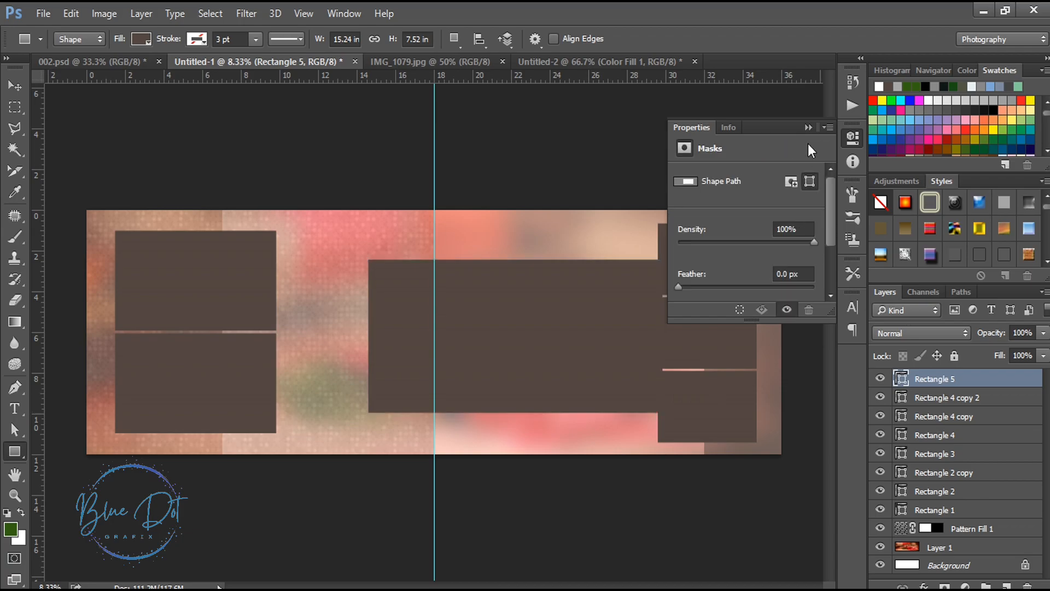
Shift the large rectangle left and slightly up so it clears the three small stacked frames
key("v")
left_click_drag(567, 350, 553, 350)
key("shift+Up")
key("shift+Up")
key("shift+Up")
key("shift+Up")
key("shift+Up")
key("shift+Up")
key("shift+Down")
Duplicate the large rectangle and scale the copy down inside it to about 14.15 by 6.98 inches
left_click_drag(955, 381, 1007, 585)
key("ctrl+t")
left_click_drag(647, 256, 638, 263)
key("Return")
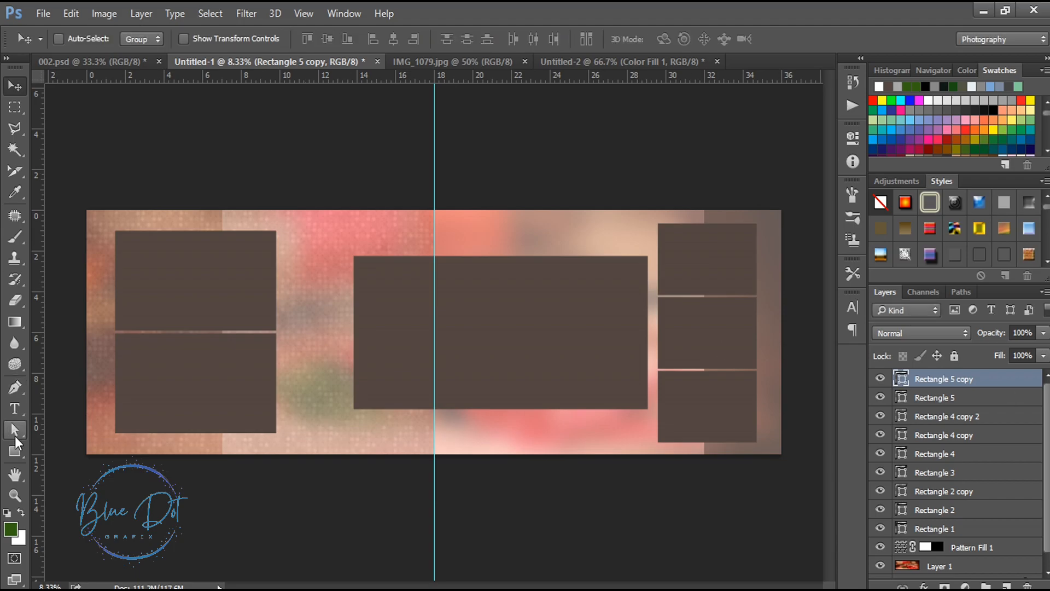
Give the inner rectangle copy no fill and a white 5 pt stroke, and lower its opacity to 71%
key("u")
left_click(140, 38)
left_click(74, 71)
left_click(196, 39)
left_click(120, 124)
left_click_drag(239, 40, 178, 46)
type("5")
key("Return")
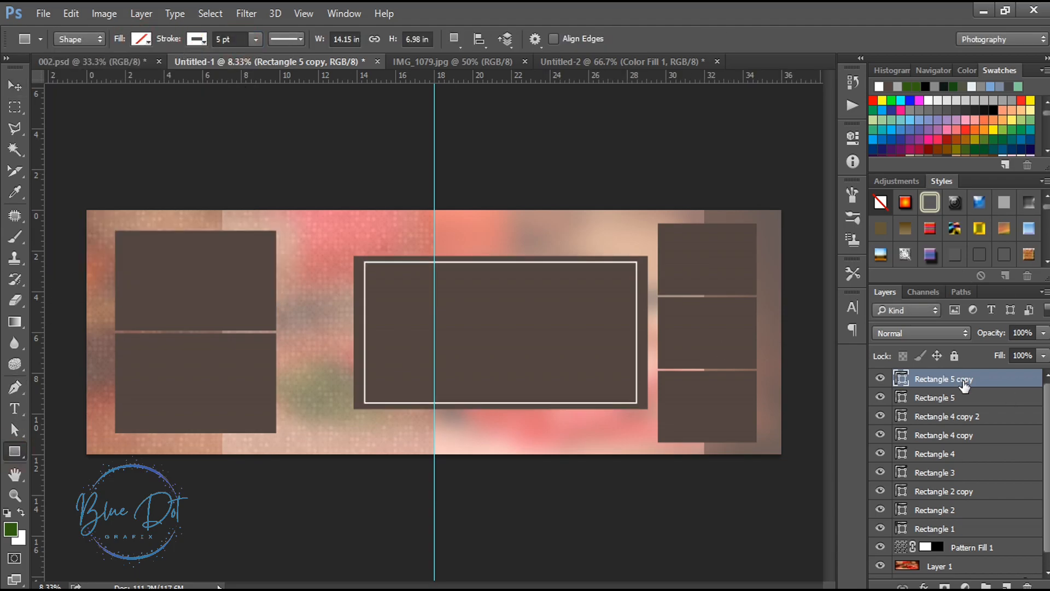
left_click_drag(996, 338, 989, 338)
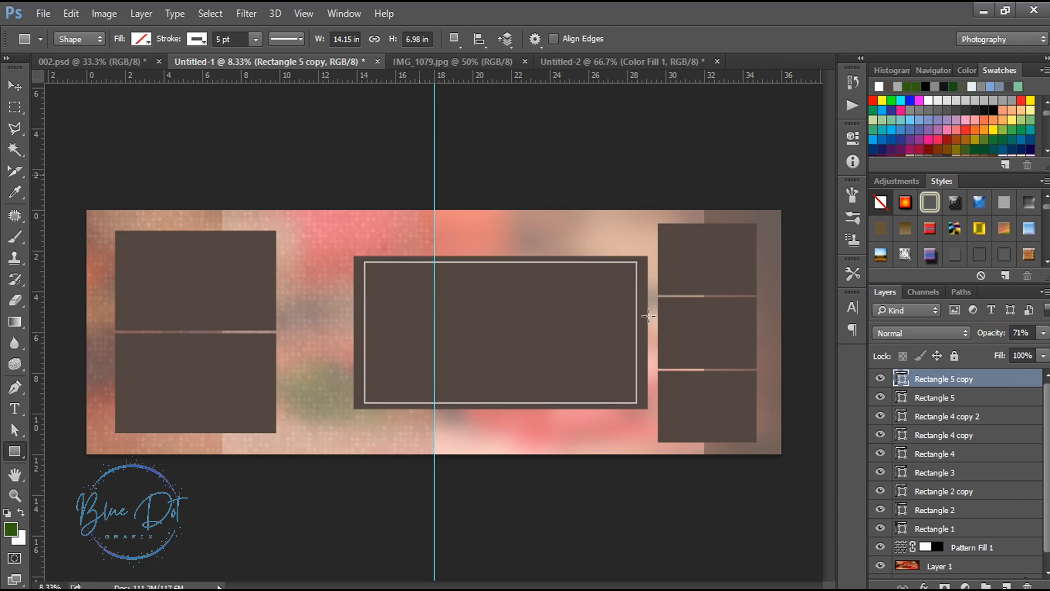
Bring the photo from IMG_1079.jpg onto the large rectangle, clip it to that shape and scale it to fill
left_click(478, 61)
left_click(312, 63)
key("alt+bracketleft")
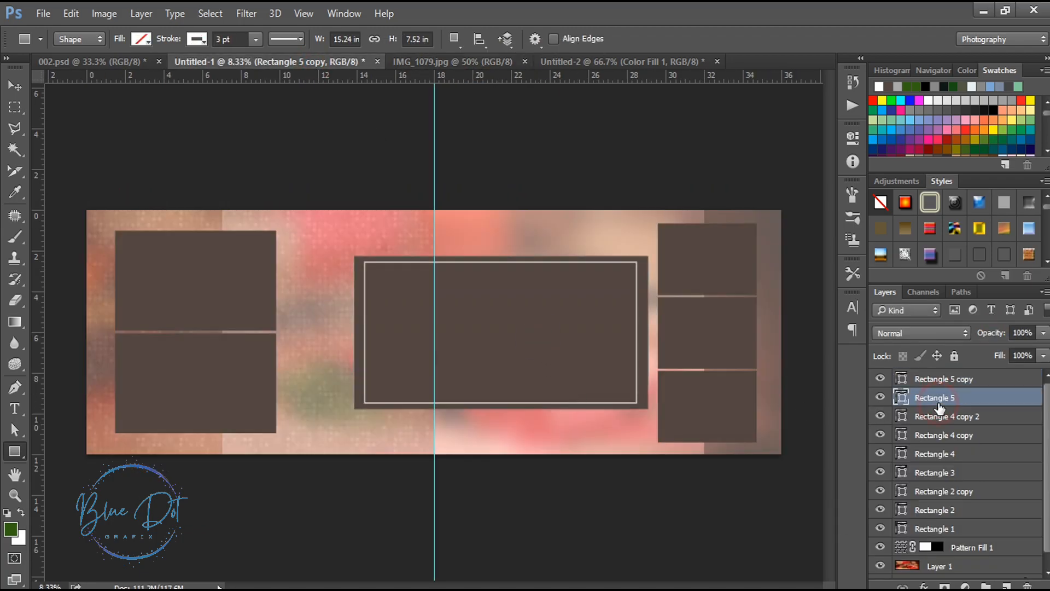
key("ctrl+v")
key("ctrl+alt+g")
key("ctrl+t")
left_click_drag(485, 308, 570, 314)
left_click_drag(717, 234, 686, 248)
left_click_drag(553, 298, 552, 307)
key("Return")
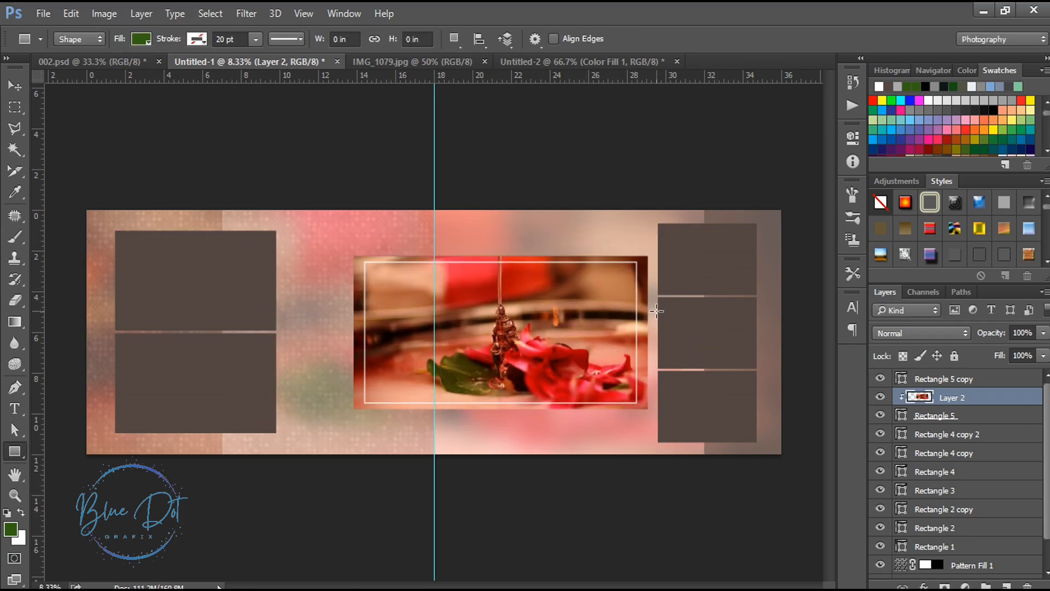
Bring the Shree, Ganesh and Sthapan text layers from Untitled-2 into the spread, near the photo's upper-left corner
left_click(610, 61)
left_click(15, 85)
left_click(437, 321, "ctrl")
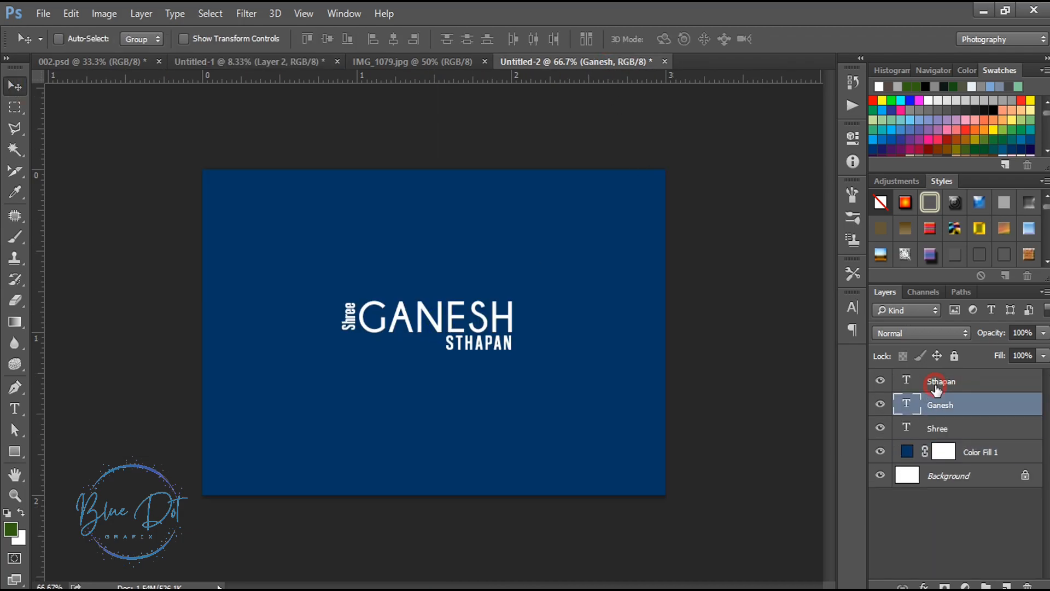
left_click(933, 383)
left_click(937, 429, "shift")
left_click_drag(468, 318, 423, 292)
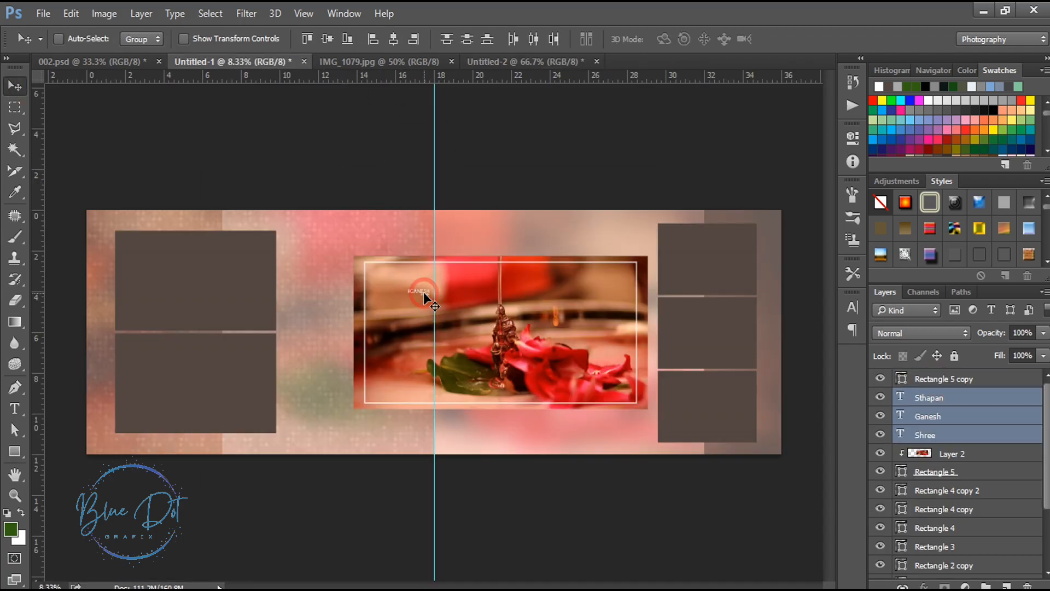
key("ctrl+t")
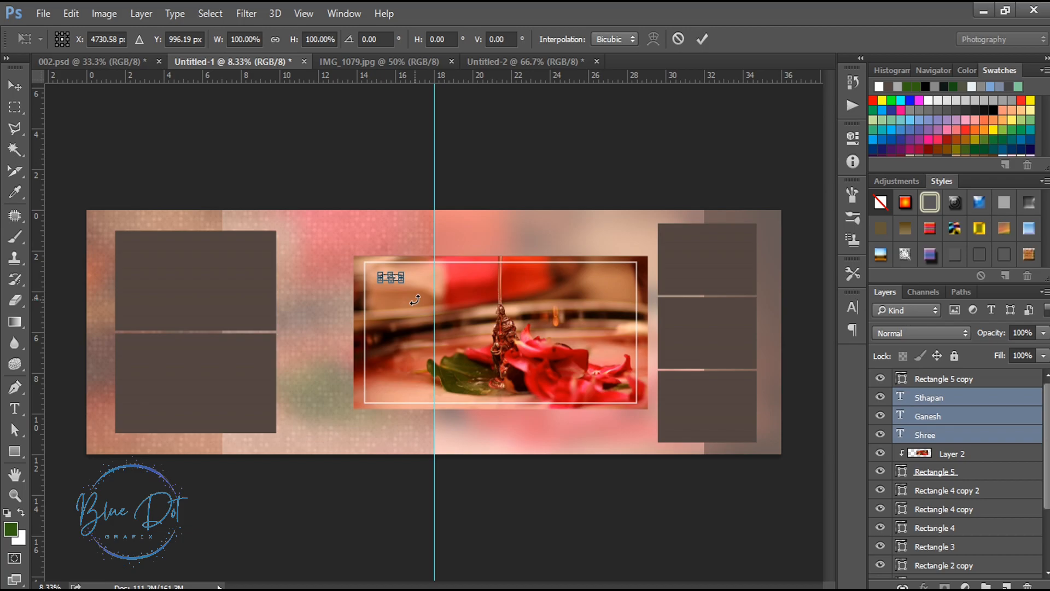
key("Return")
Try one shared font size on the three title text layers
left_click(852, 308)
left_click(746, 340)
left_click(733, 249)
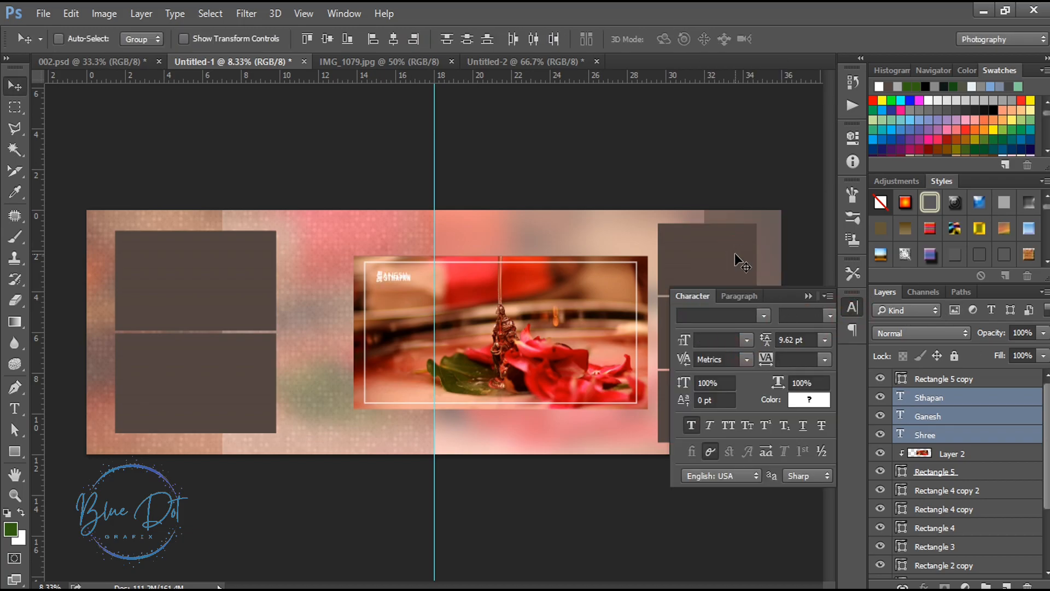
left_click(808, 296)
left_click_drag(352, 332, 347, 332)
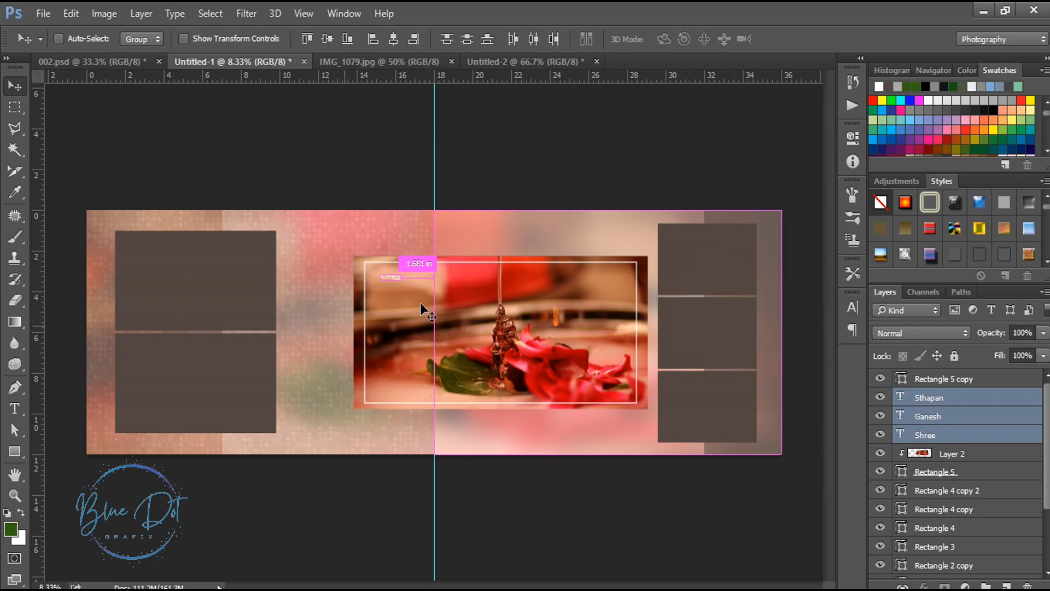
Enlarge the title, raise its layers above the white outline and place it inside the outline's upper-left corner
key("ctrl+t")
left_click_drag(405, 284, 433, 312)
key("Return")
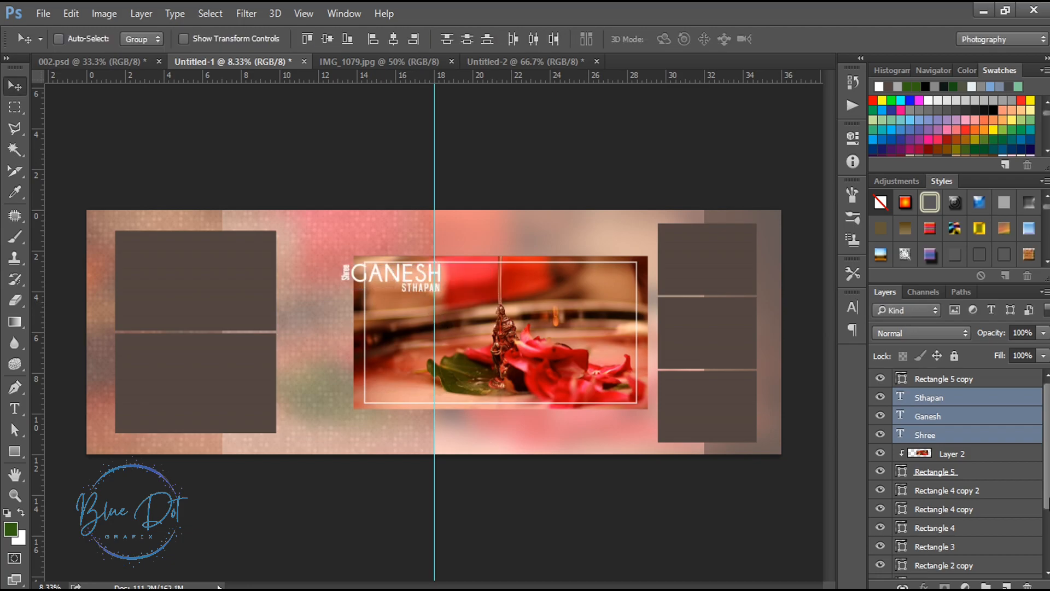
left_click_drag(933, 395, 932, 375)
left_click_drag(387, 275, 418, 281)
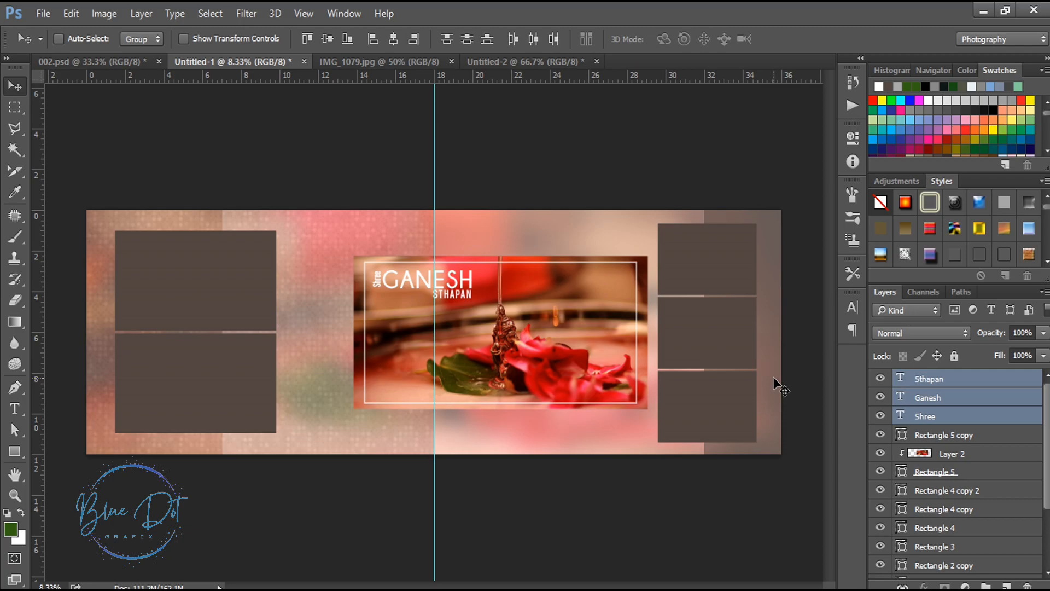
Draw a brown square about 3.12 inches wide over the photo's left edge and place an offset copy above it
left_click(966, 378)
left_click(14, 451)
left_click_drag(311, 308, 372, 376)
left_click(688, 229)
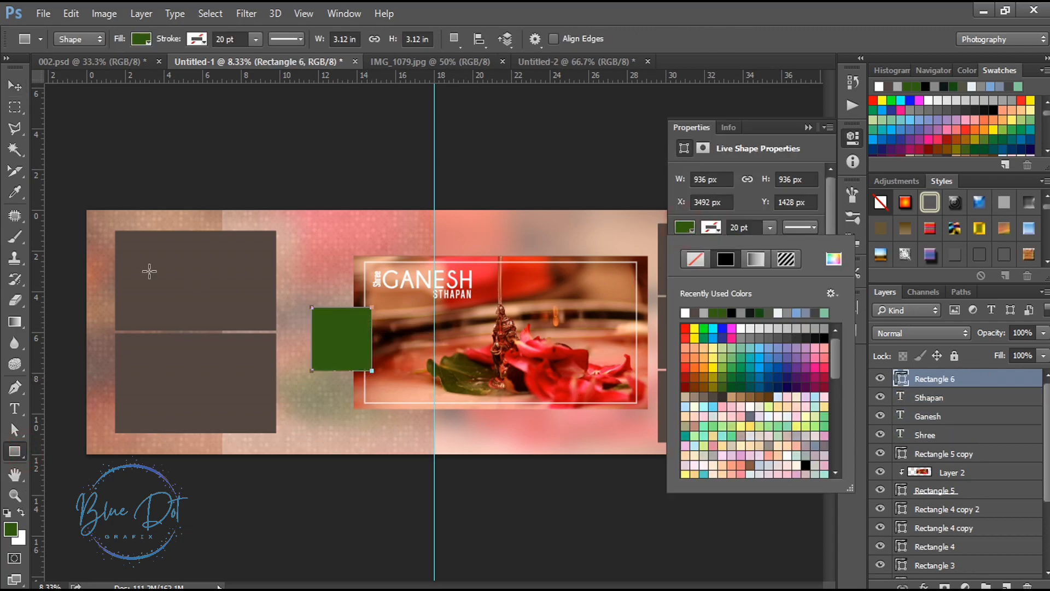
left_click(15, 86)
left_click_drag(341, 336, 376, 347)
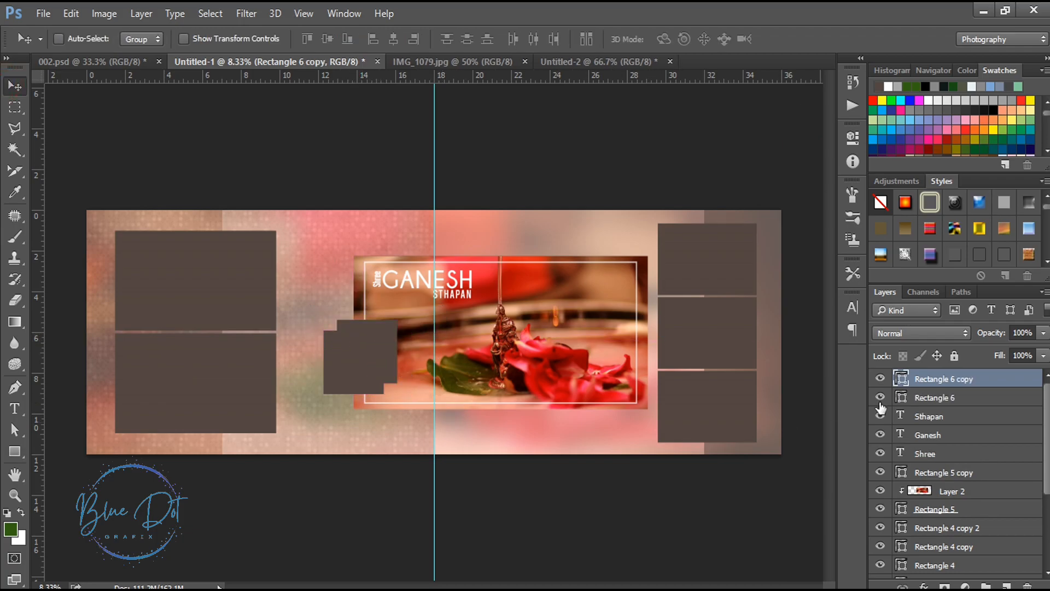
Add a white 5 pt stroke to the upper square
left_click(15, 451)
left_click(202, 40)
left_click(137, 122)
left_click_drag(225, 39, 214, 41)
type("5")
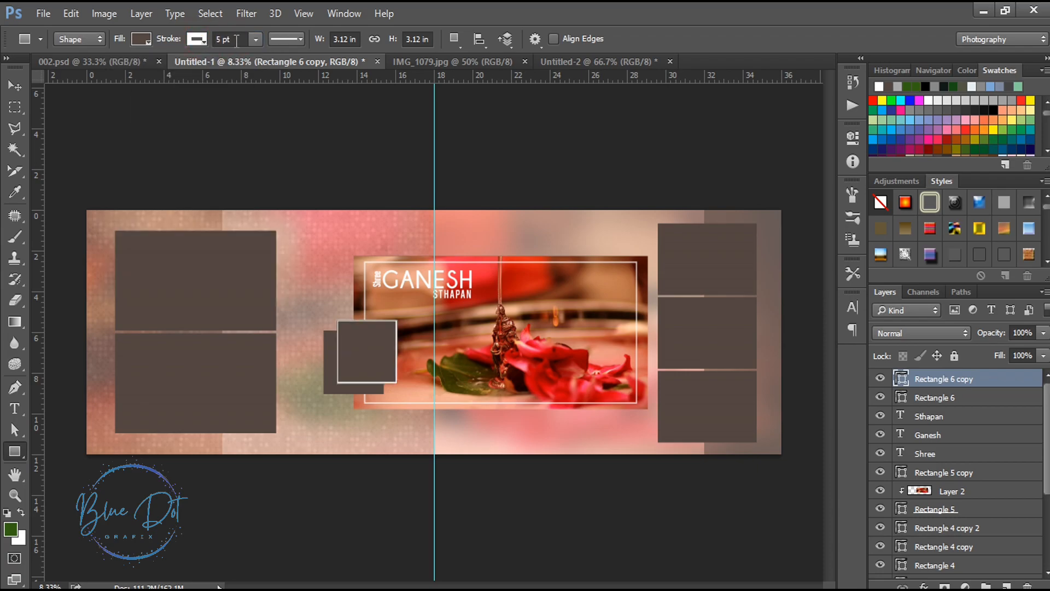
key("Return")
Paste the photo onto the outlined square, clip it to that shape and scale it to about 253%
left_click(15, 86)
key("ctrl+v")
left_click_drag(432, 334, 364, 356)
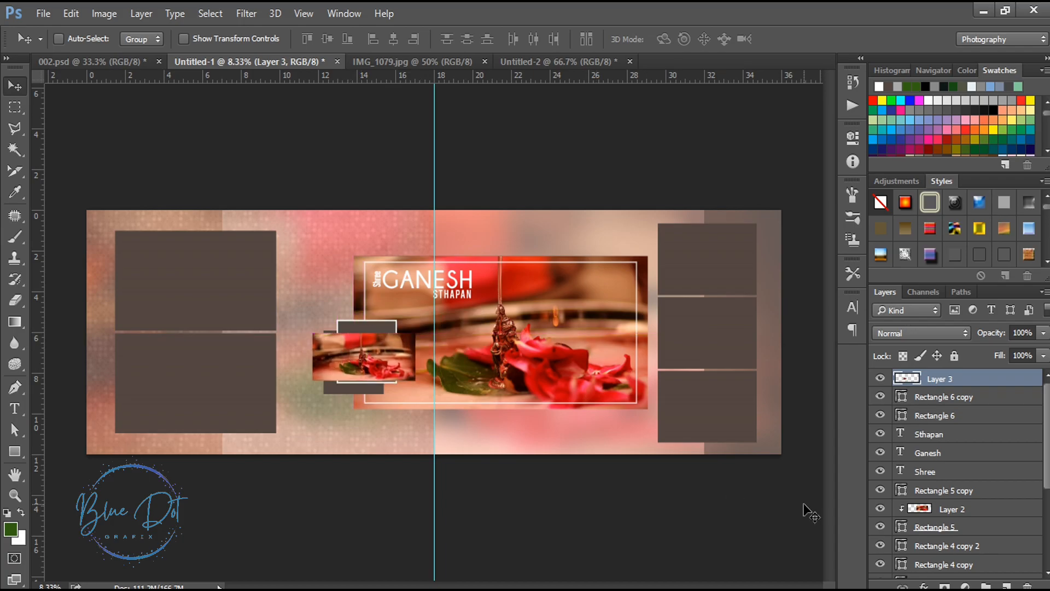
left_click(956, 386, "alt")
key("ctrl+t")
left_click_drag(414, 333, 466, 233)
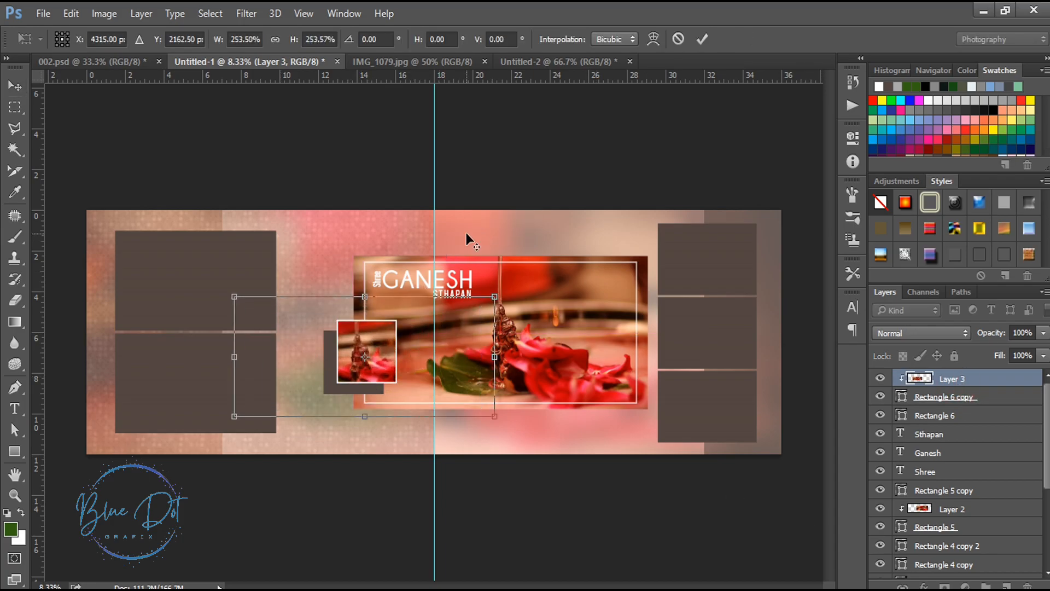
key("Return")
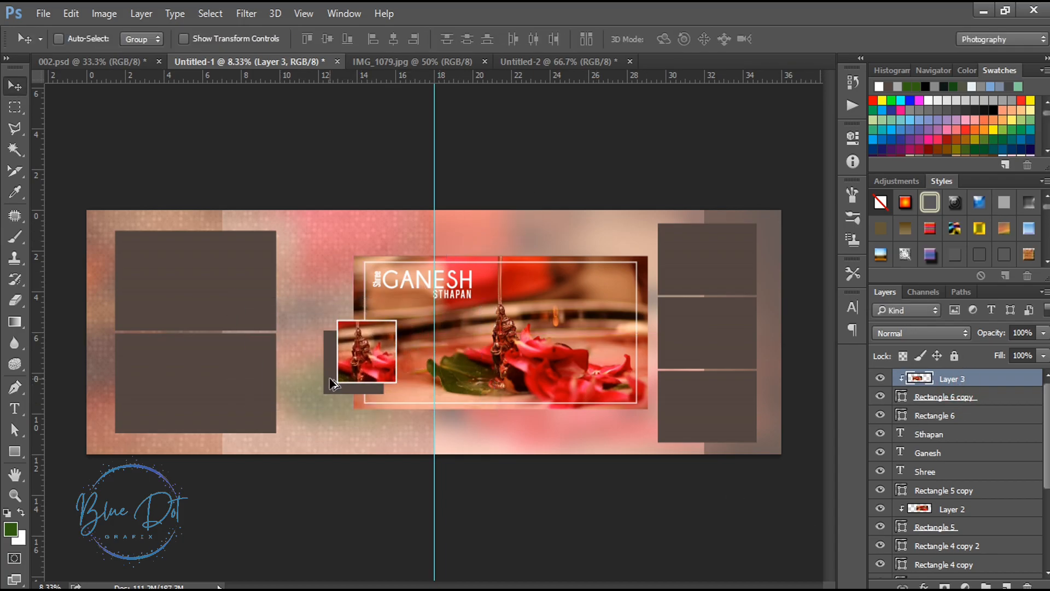
Try the Soft Light and Screen blend modes on the square behind the small photo, and restore Normal
left_click(934, 415)
left_click(922, 332)
left_click(889, 173)
left_click(920, 332)
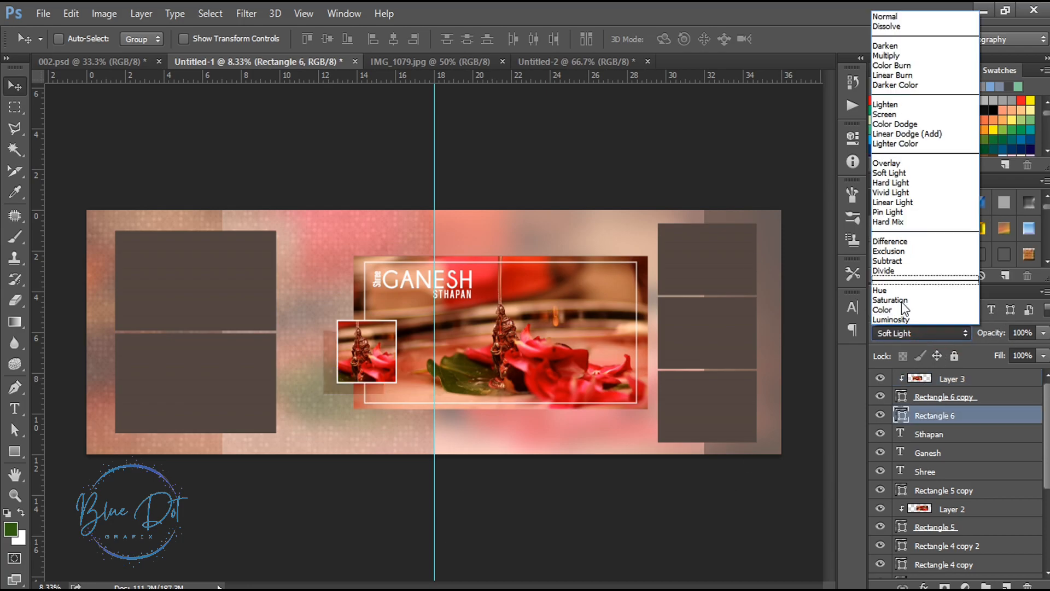
left_click(884, 114)
left_click(921, 332)
left_click(888, 17)
Lower the opacity of the square behind the small photo to 46%
left_click_drag(999, 334, 1000, 338)
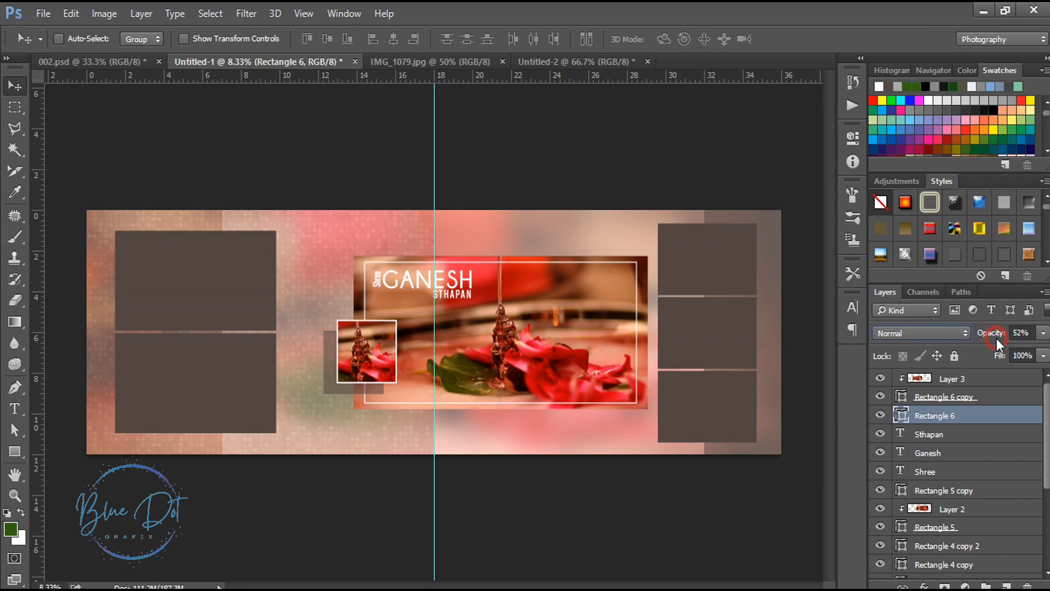
left_click(330, 385)
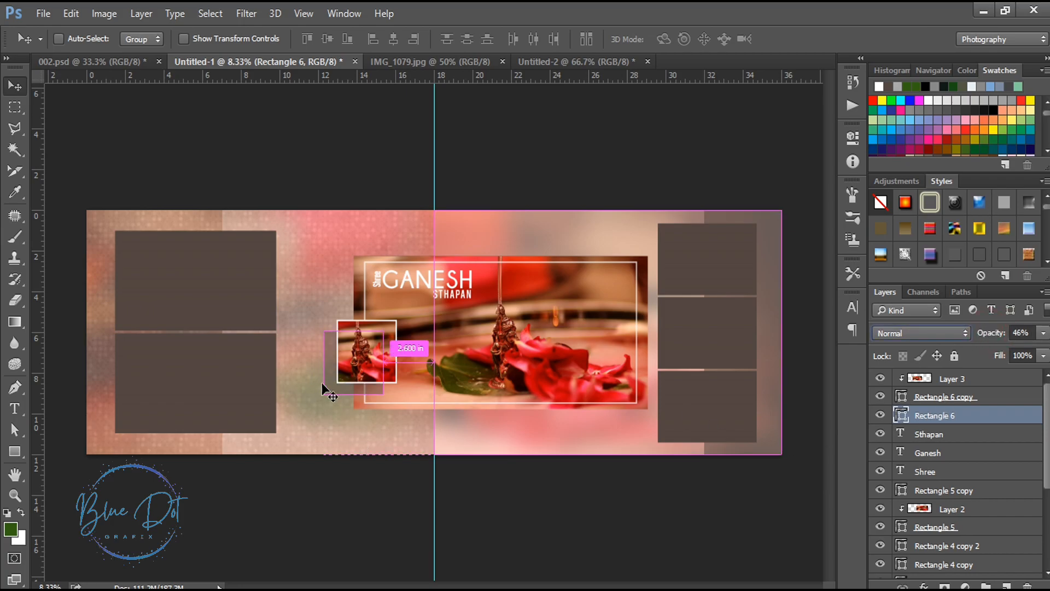
Try further blend modes such as Hard Light on the translucent square, and set it back to Normal
scroll(933, 473, "down", 14)
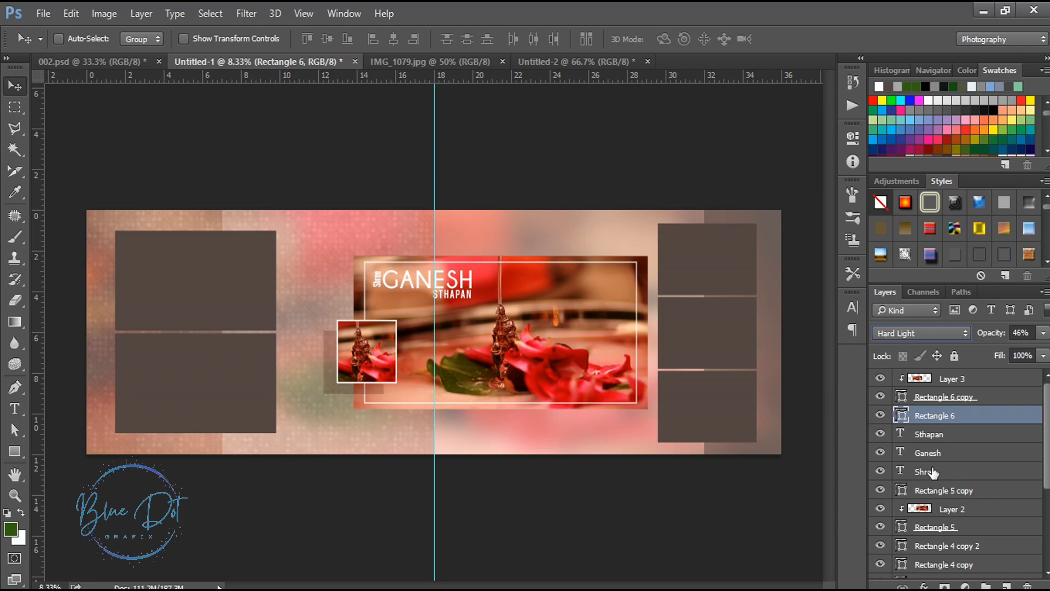
scroll(933, 473, "up", 1)
left_click(929, 333)
left_click(886, 17)
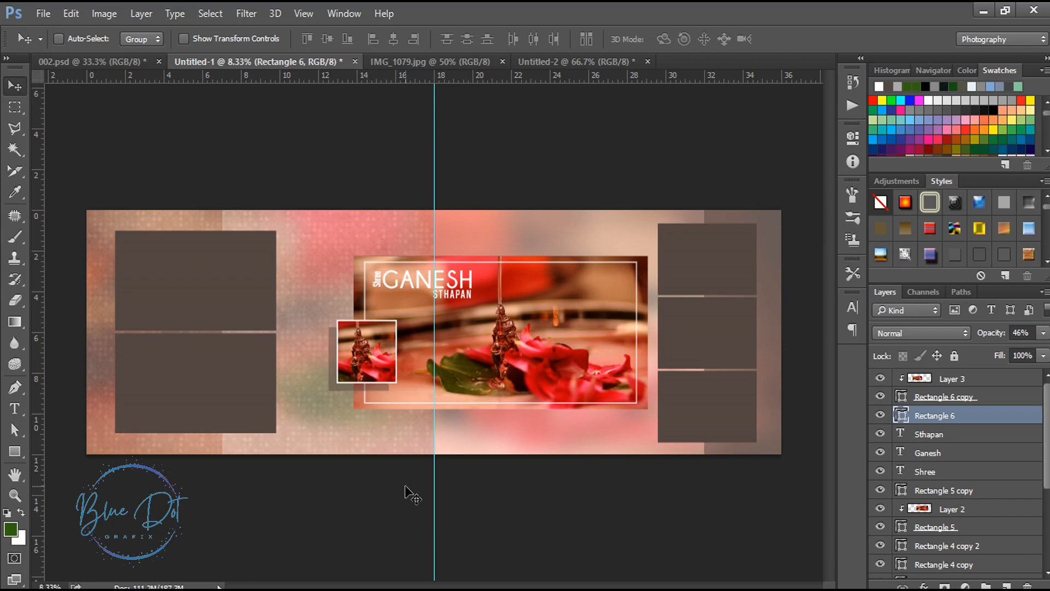
Hide the guides and fill the lowest of the three small stacked frames with white
key("ctrl+semicolon")
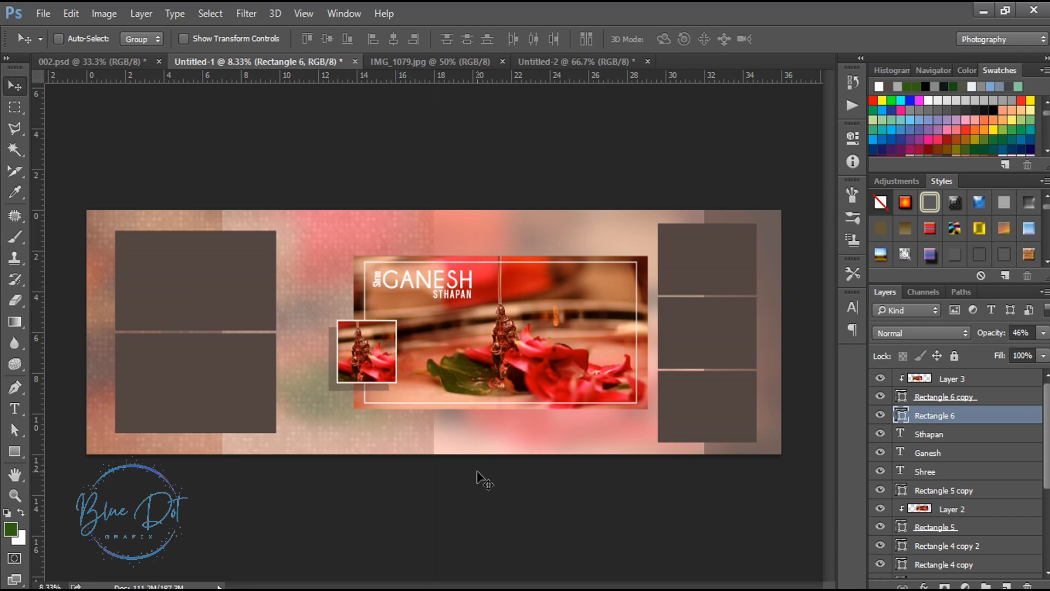
left_click(696, 279, "ctrl")
left_click(924, 534, "shift")
double_click(899, 532)
left_click(594, 251)
left_click(948, 239)
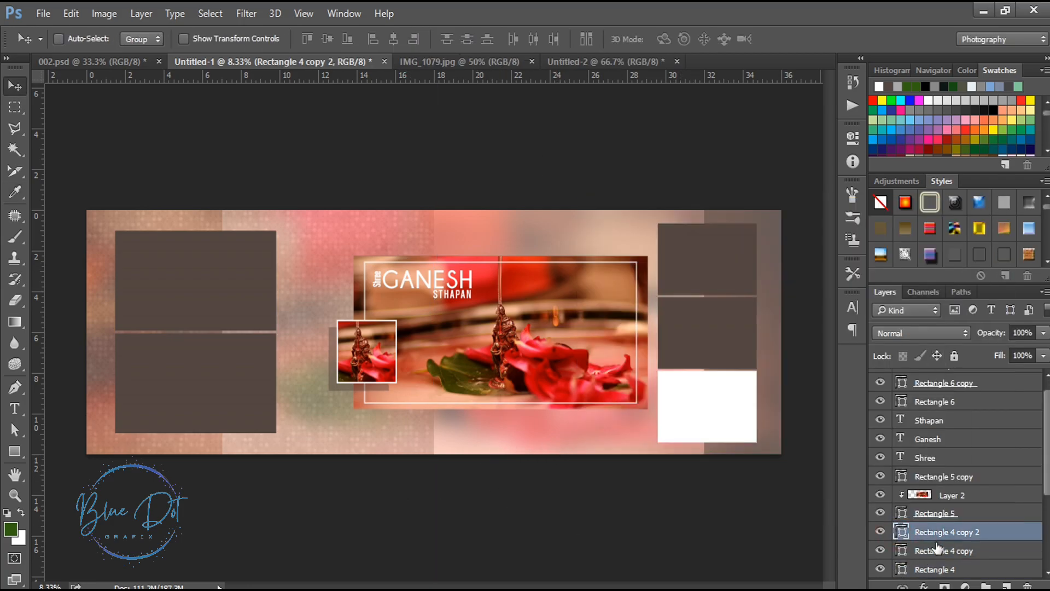
Fill the middle and top frames of the three-frame stack with white
scroll(957, 494, "down", 3)
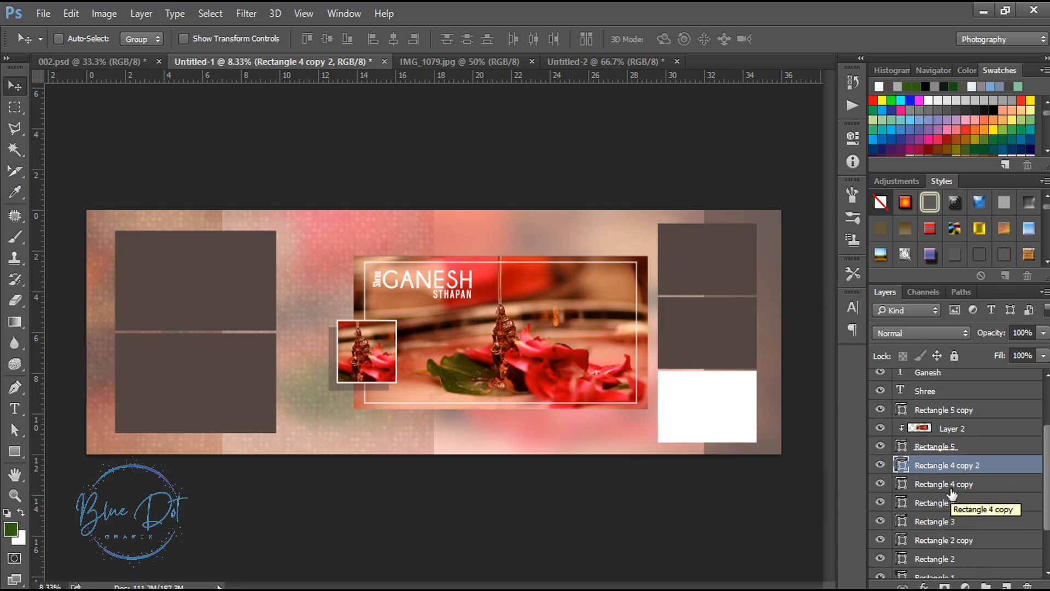
left_click(954, 483)
scroll(1046, 492, "down", 2)
left_click(924, 540, "shift")
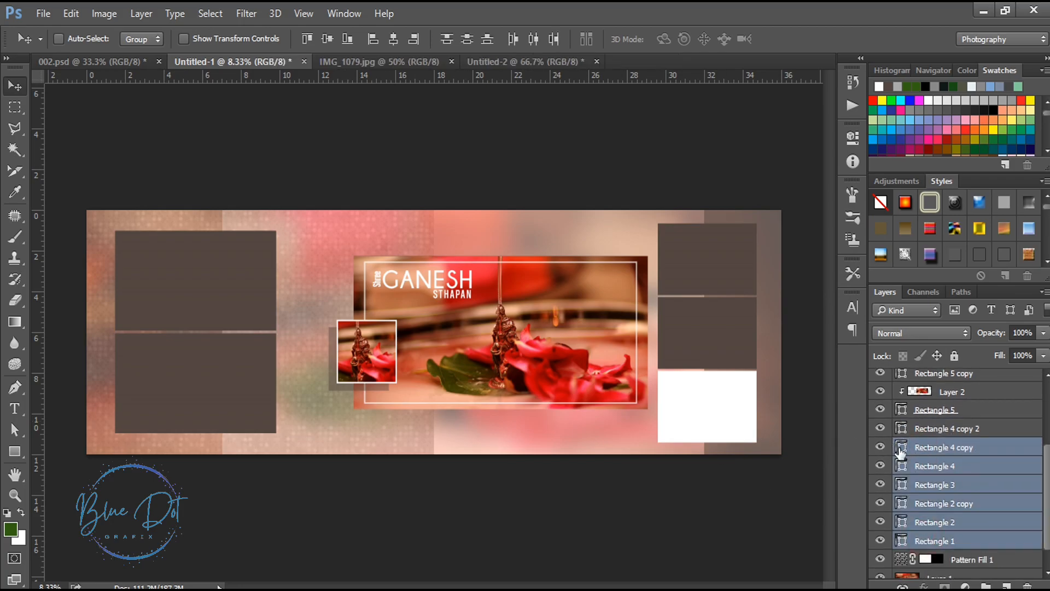
double_click(899, 448)
left_click(595, 251)
left_click(948, 239)
left_click(908, 468)
double_click(904, 467)
left_click_drag(752, 401, 594, 249)
key("Return")
Fill the upper large frame on the spread's left side with white
left_click(217, 317, "ctrl")
double_click(902, 522)
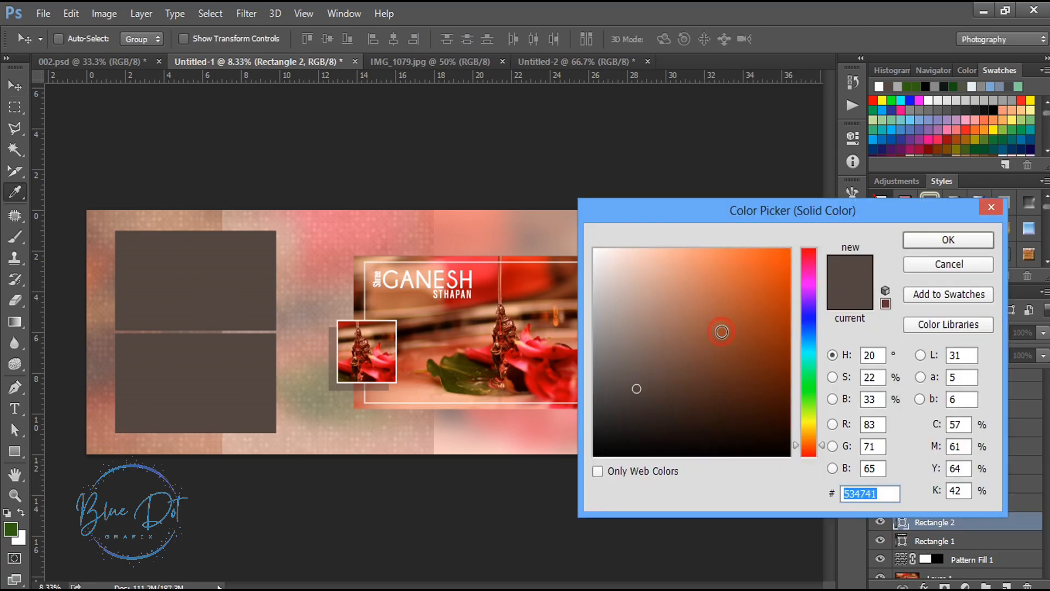
left_click_drag(722, 332, 594, 249)
left_click(950, 240)
Try a white fill on the blended band at the canvas's left end
double_click(901, 540)
left_click_drag(696, 345, 594, 250)
left_click(973, 239)
Fill the lower large frame on the spread's left side with white
left_click(897, 522)
double_click(898, 523)
left_click(919, 240)
left_click(246, 383, "ctrl")
double_click(898, 506)
left_click_drag(730, 363, 594, 250)
left_click(948, 245)
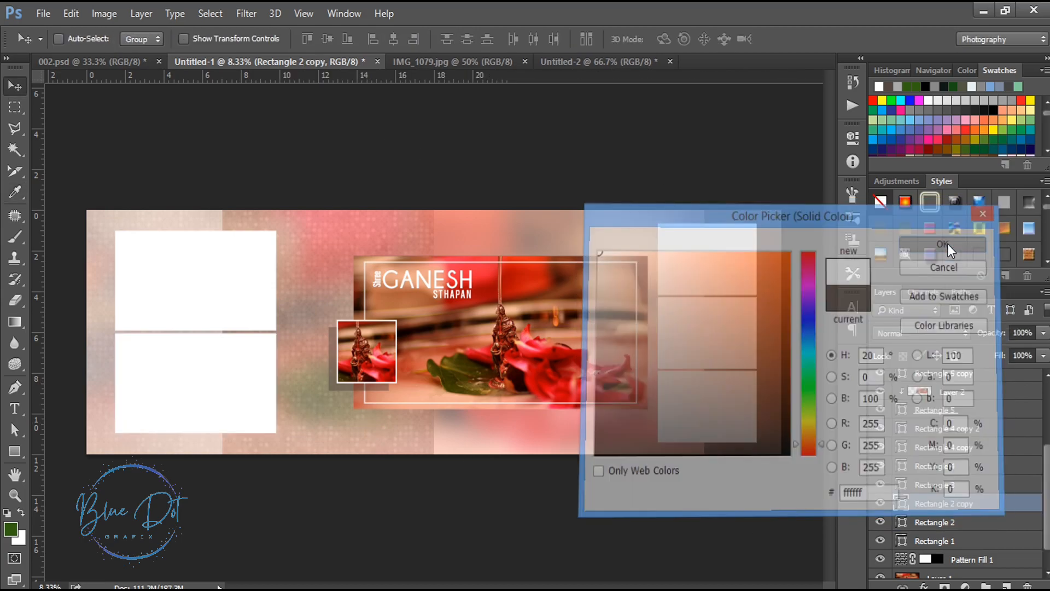
Recolor the blended band at the canvas's left end with a brown shade
double_click(899, 541)
left_click(292, 285)
mouse_move(661, 392)
left_mouse_down()
mouse_move(682, 410)
mouse_move(740, 396)
mouse_move(684, 398)
left_mouse_up()
key("Return")
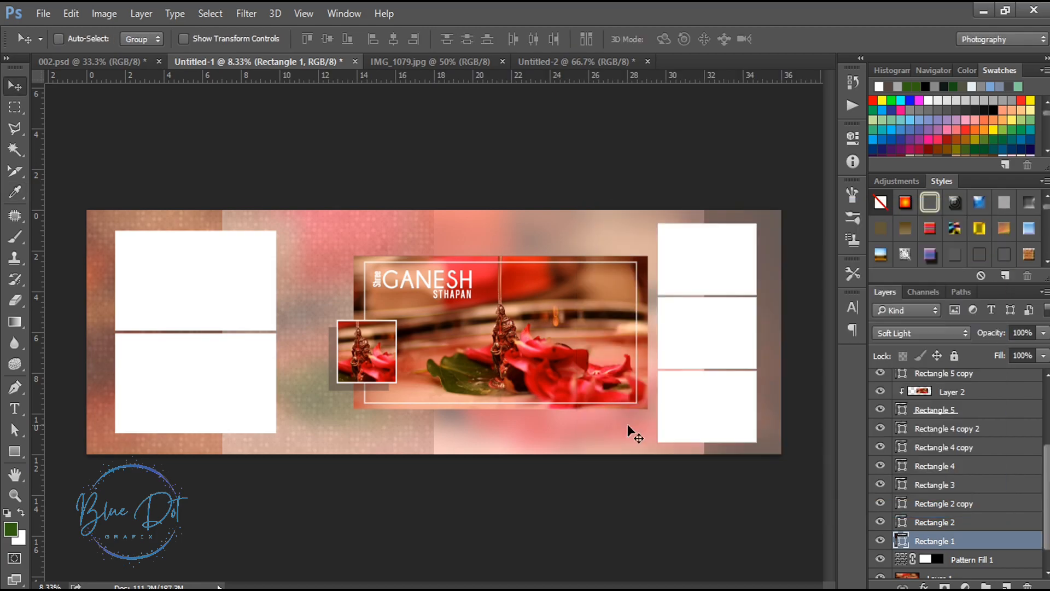
Add a gray Solid Color fill layer directly above the Background layer
scroll(951, 492, "down", 2)
left_click(930, 570)
left_click(965, 585)
left_click(947, 293)
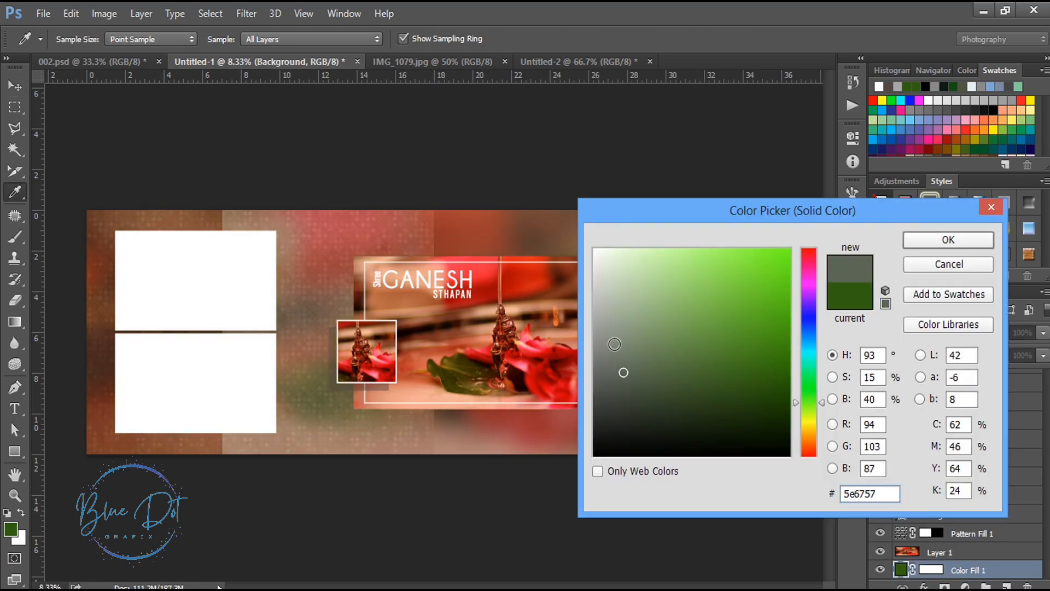
left_click_drag(811, 382, 809, 261)
left_click(676, 412)
mouse_move(676, 413)
left_mouse_down()
mouse_move(614, 300)
mouse_move(613, 363)
mouse_move(601, 315)
left_mouse_up()
left_click(938, 241)
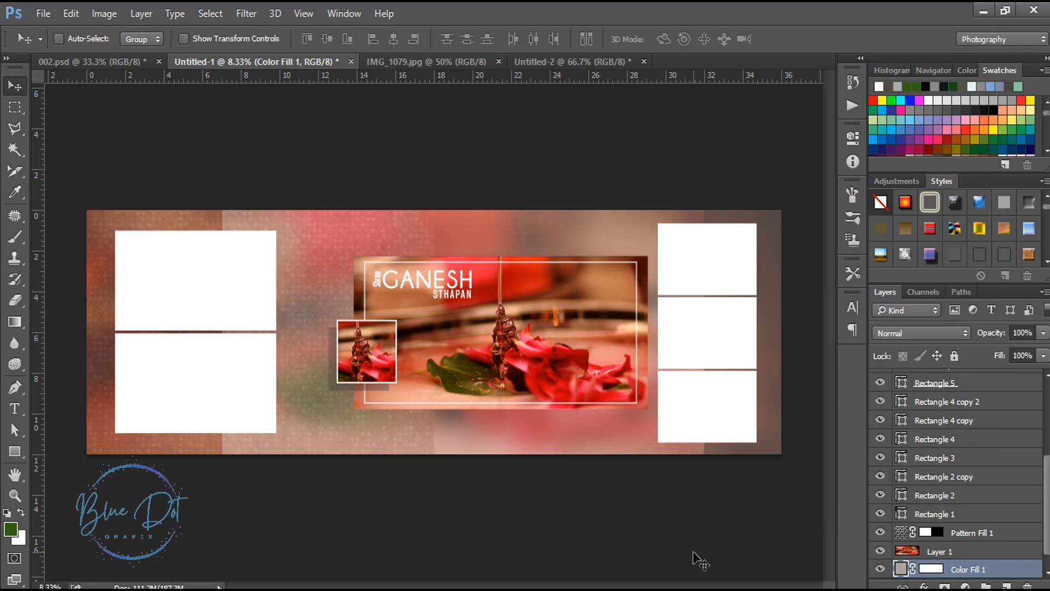
Choose the floral swirl brush at 2460 px for the Brush tool
left_click(15, 237)
left_click(79, 39)
scroll(93, 228, "down", 5)
scroll(112, 239, "down", 5)
scroll(109, 233, "down", 6)
scroll(93, 232, "down", 6)
left_click(82, 227)
left_click(79, 38)
Stamp a white floral swirl over the small square photo on a new layer above all others
left_click_drag(1047, 471, 1047, 397)
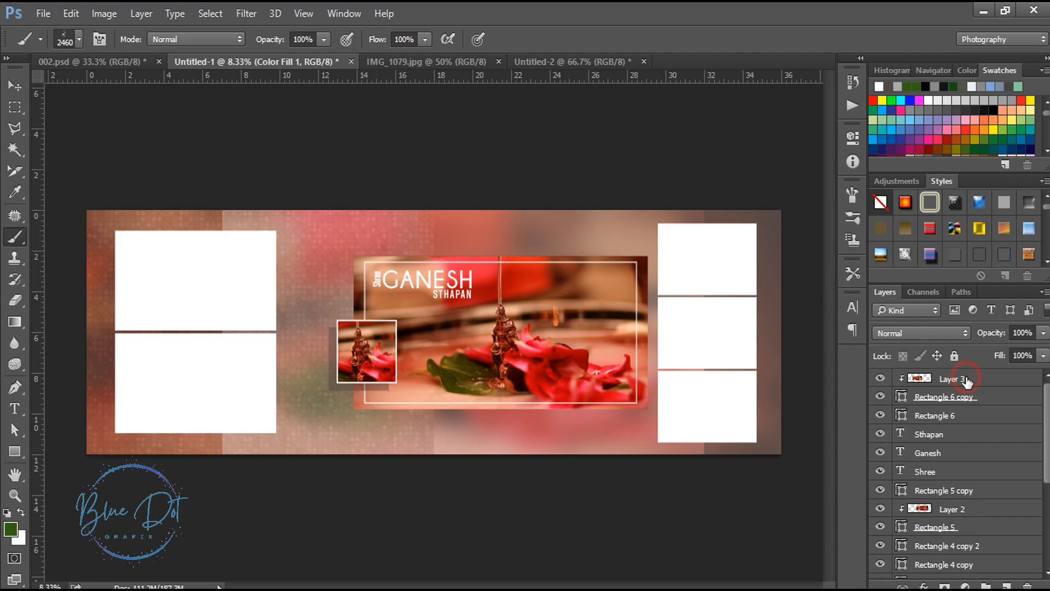
left_click(962, 377)
left_click(11, 531)
left_click(595, 249)
left_click(936, 242)
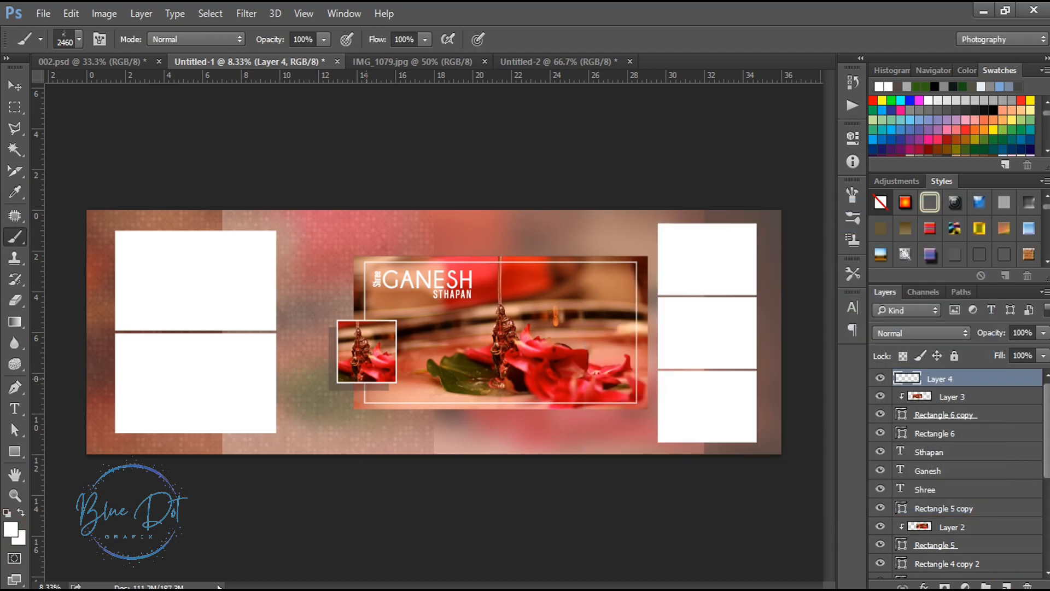
left_click(359, 324)
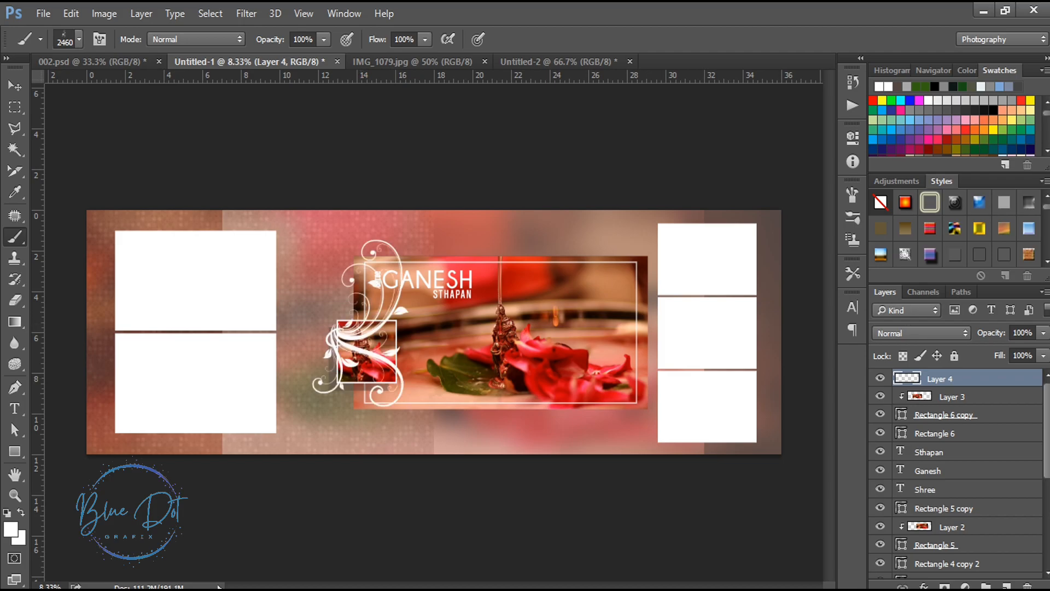
Transform the white floral swirl to about 57% scale and 136° rotation, placing it against the lower left edge of the small square photo
key("v")
key("ctrl+t")
left_click_drag(449, 285, 268, 382)
left_click_drag(357, 310, 305, 348)
left_click_drag(273, 449, 286, 414)
left_click_drag(347, 300, 323, 291)
left_click_drag(320, 373, 322, 421)
left_click_drag(349, 298, 327, 296)
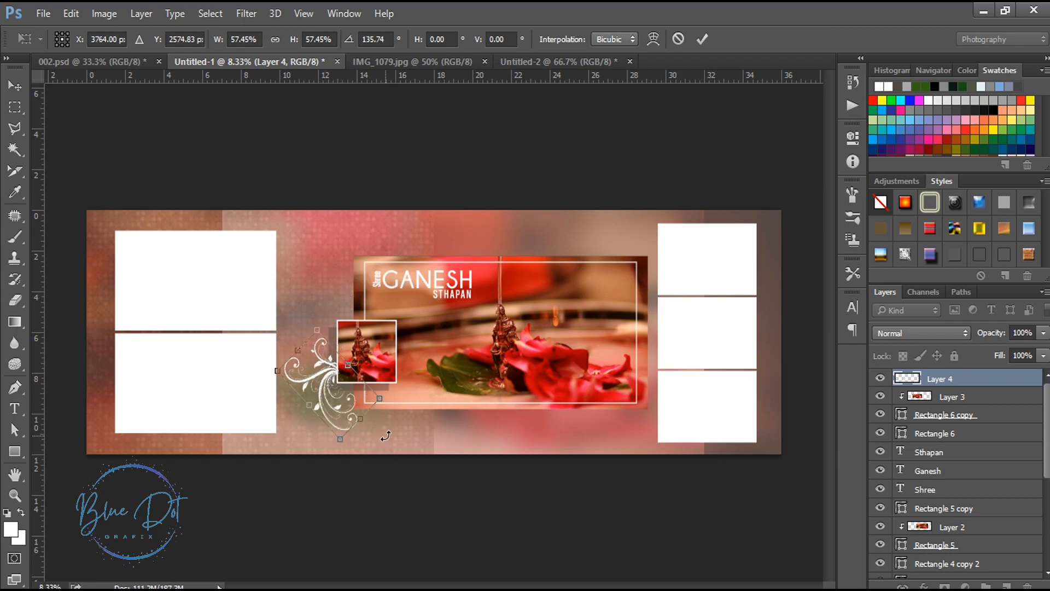
key("Return")
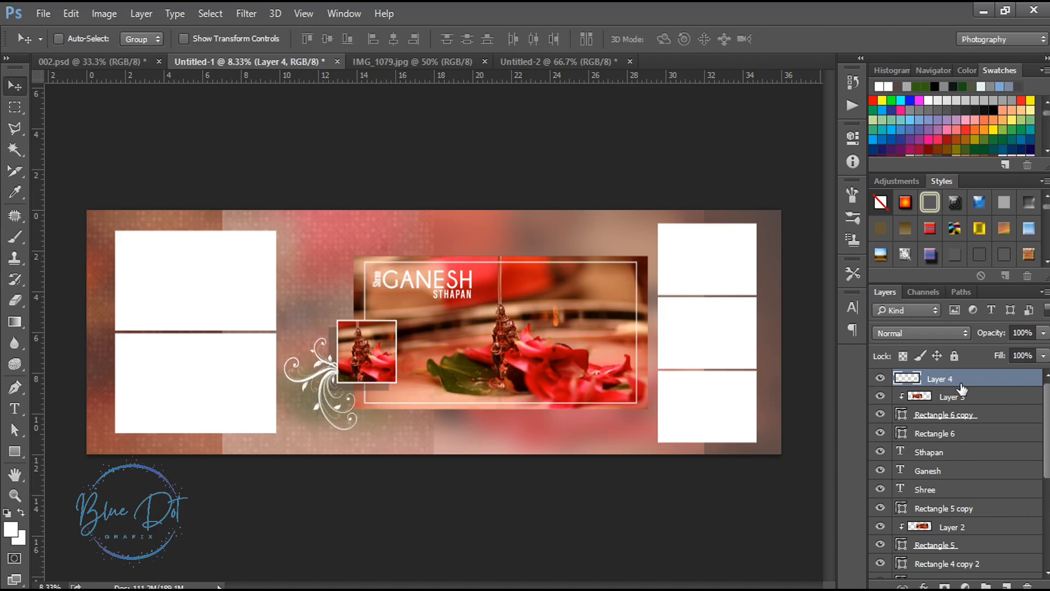